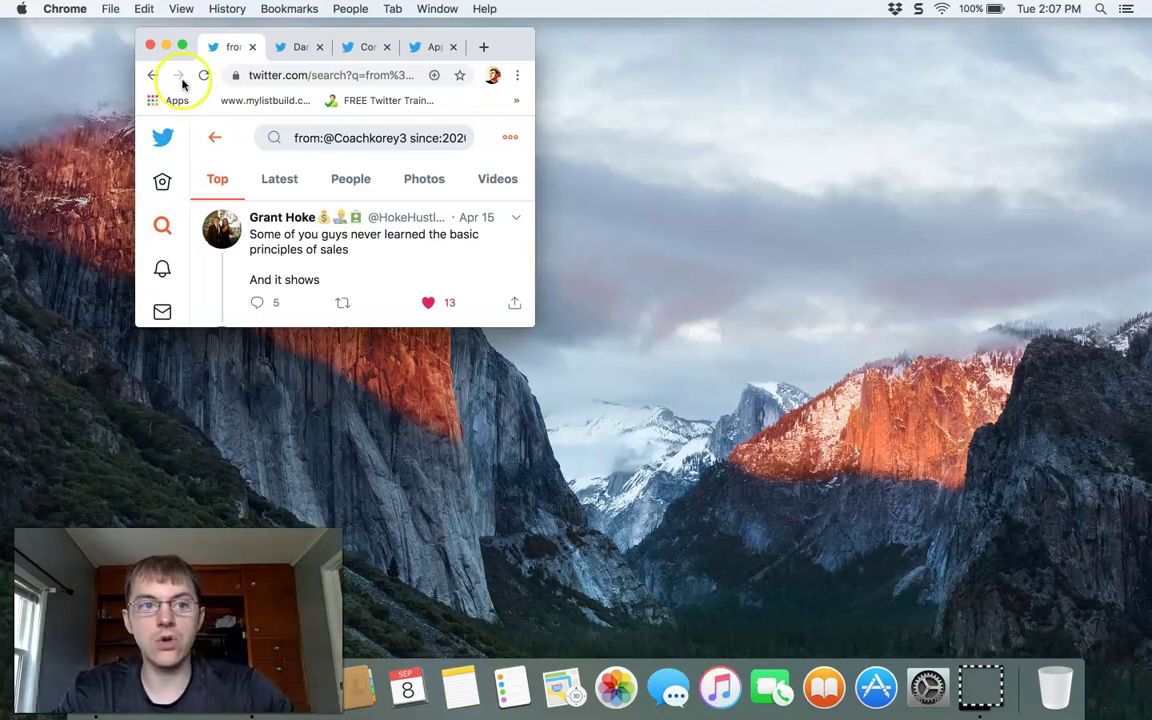
Step: Maximize the Chrome window showing the 2020-04-15 to 2020-04-16 tweet search results
{"action": "left_click", "coordinate": [182, 44]}
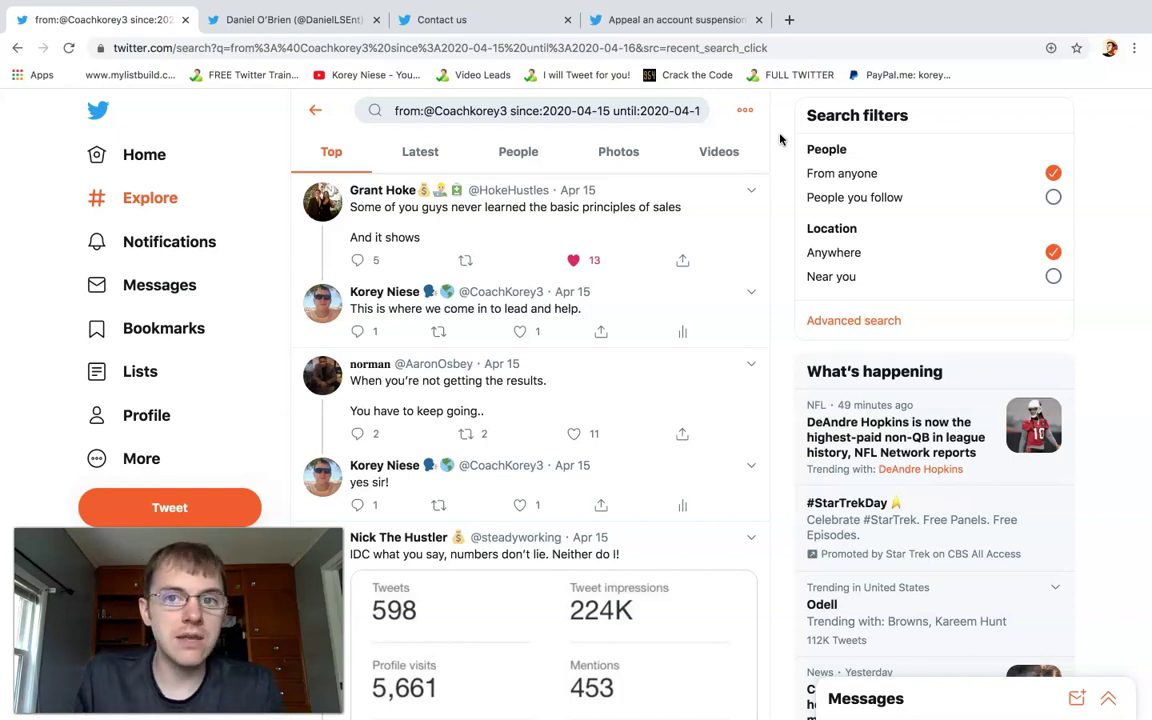
Step: Switch to the 'Appeal an account suspension' tab
{"action": "left_click", "coordinate": [694, 19]}
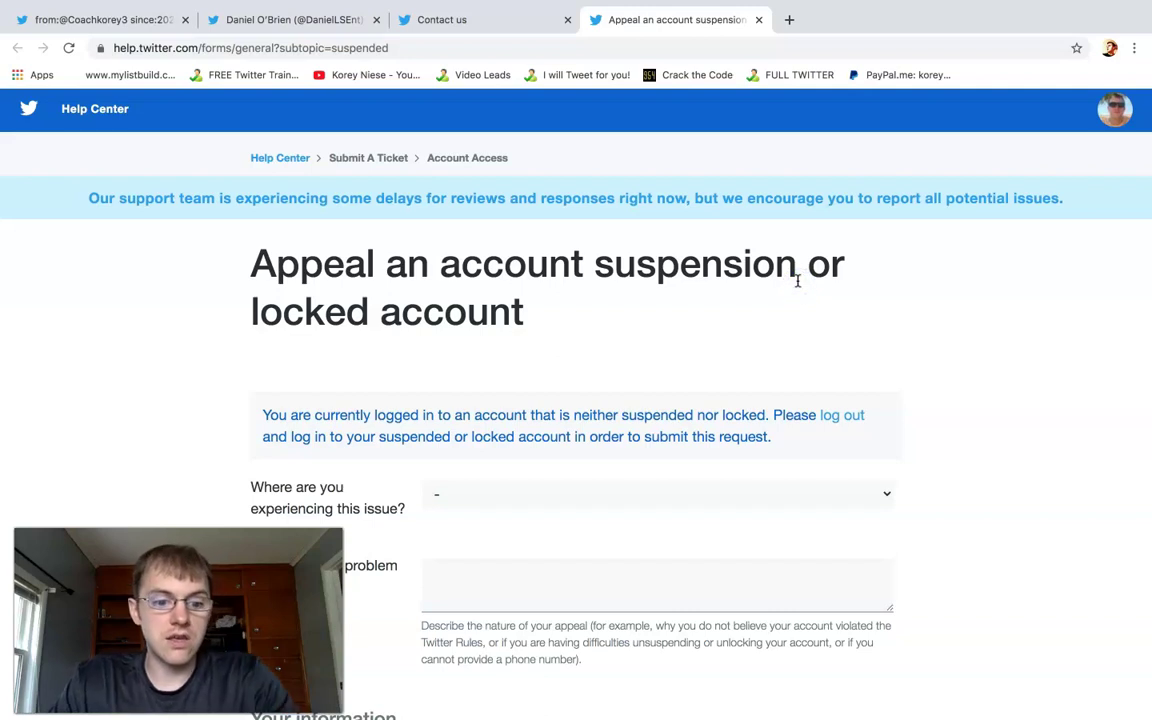
Step: Go back to the search results tab, then to the restricted user's profile tab
{"action": "key", "text": "F1"}
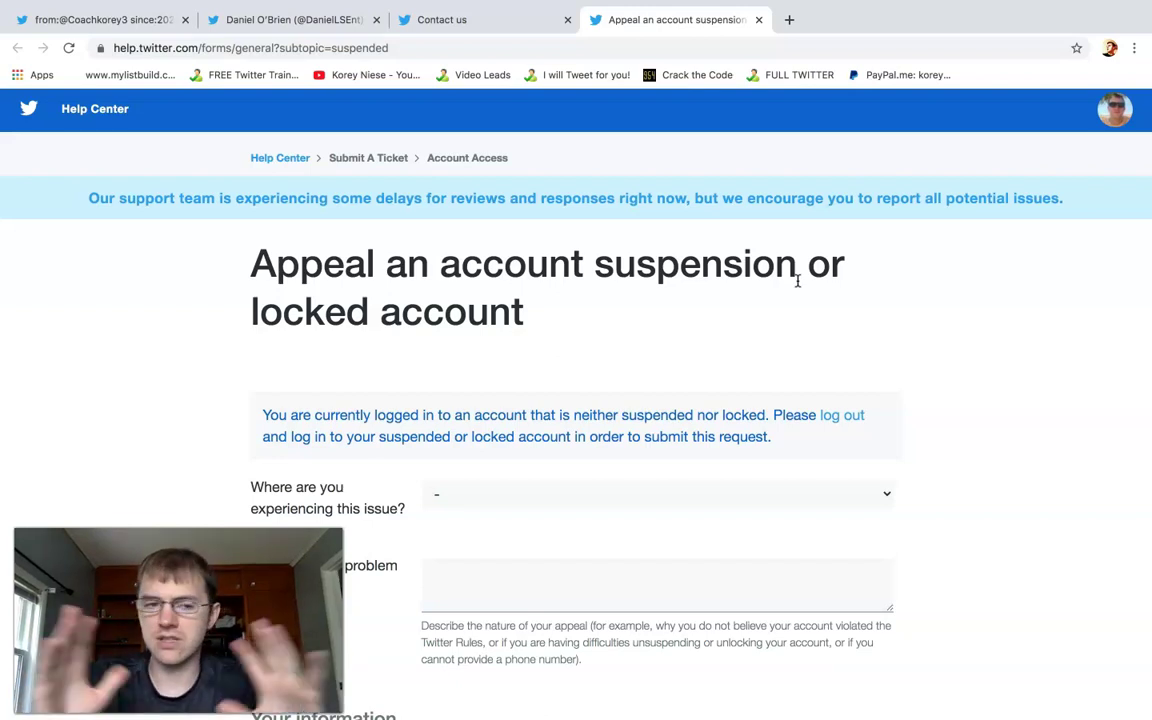
{"action": "left_click", "coordinate": [499, 150]}
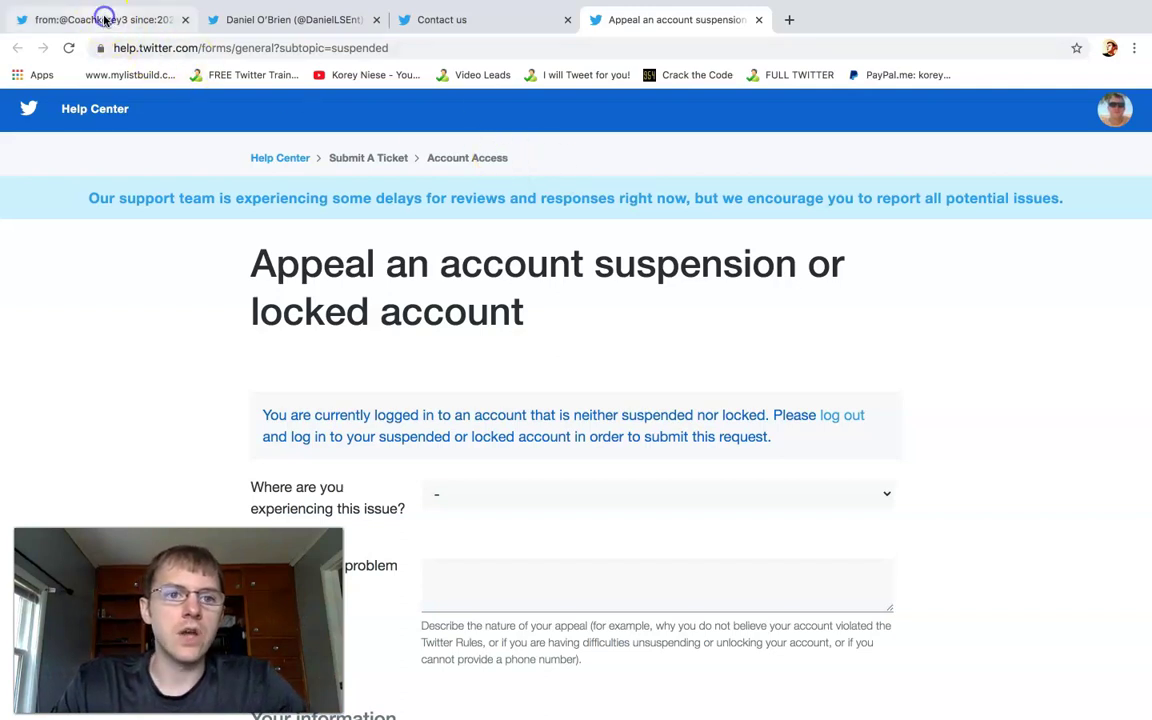
{"action": "left_click", "coordinate": [102, 19]}
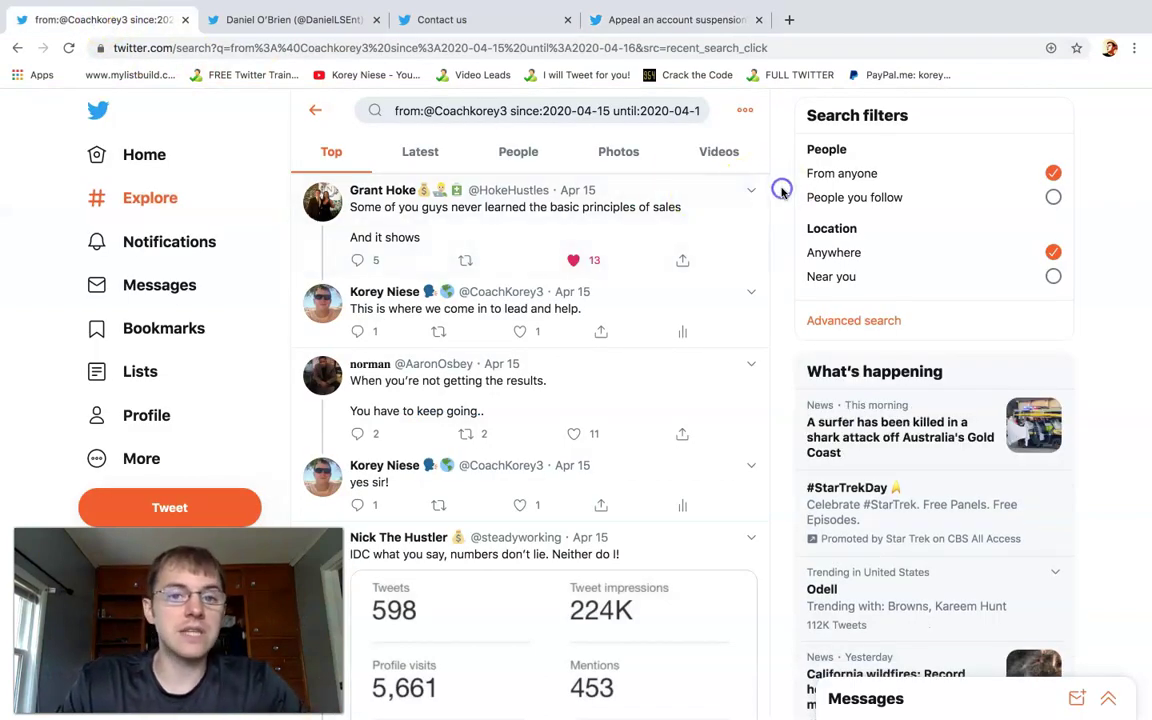
{"action": "left_click", "coordinate": [305, 19]}
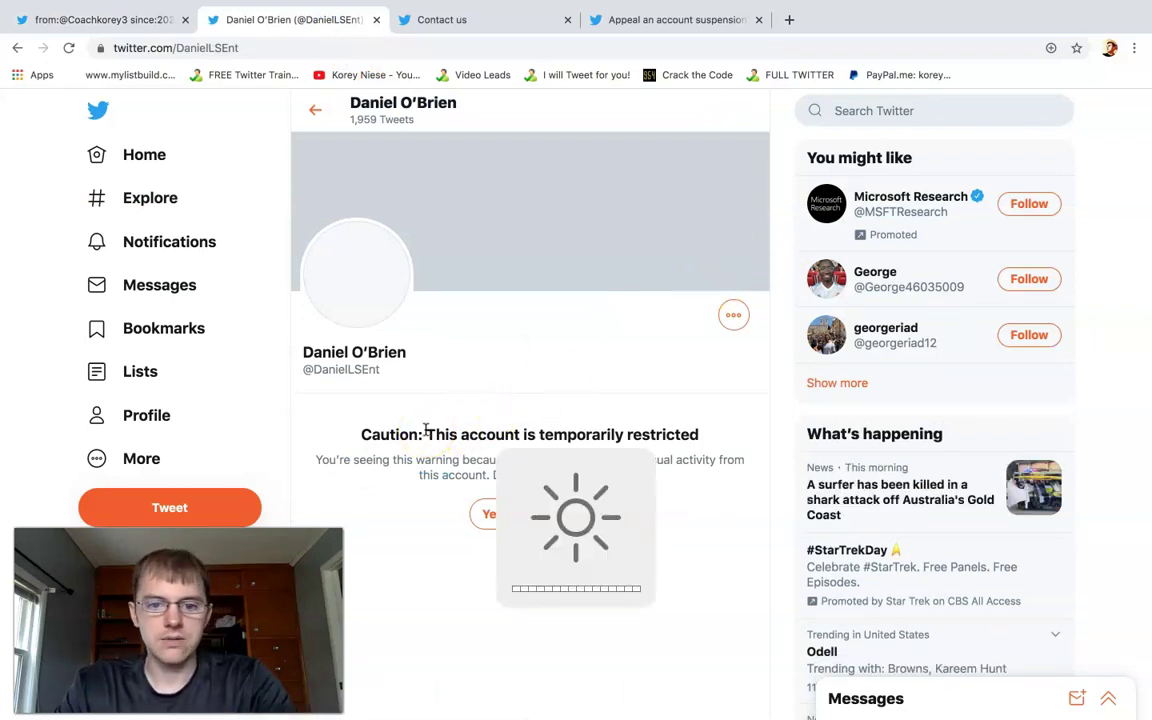
Step: Highlight and deselect the 'temporarily restricted' warning, then return to the search results tab
{"action": "left_click_drag", "start_coordinate": [427, 434], "coordinate": [752, 437]}
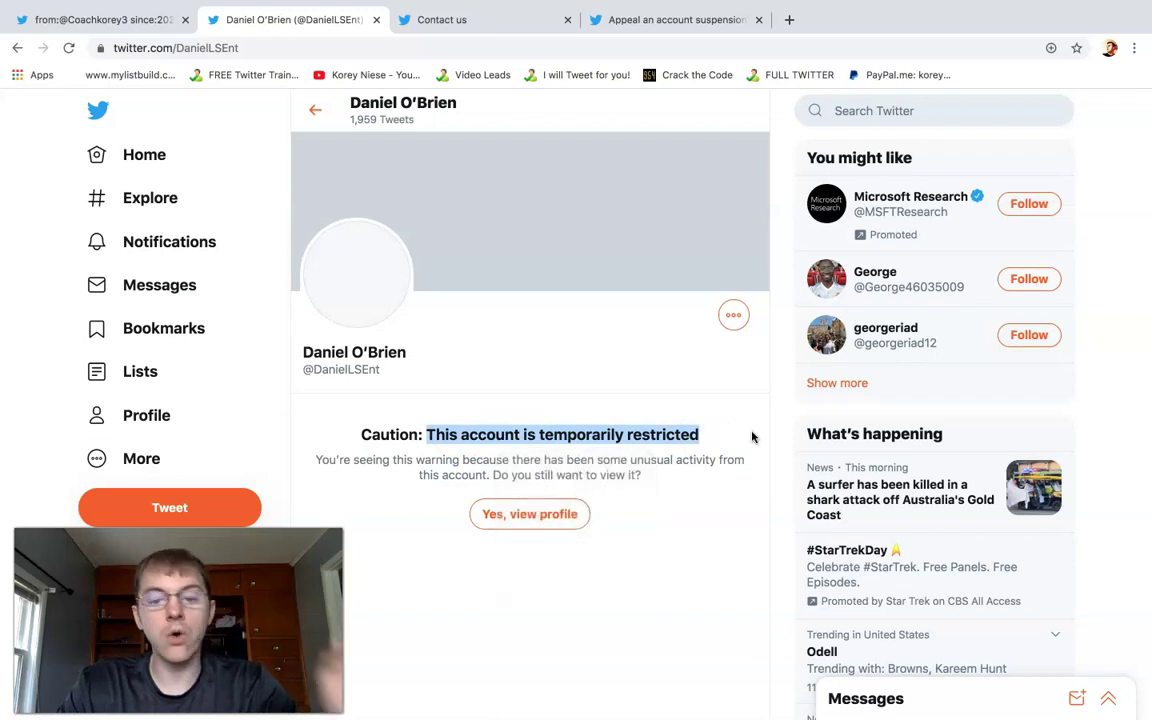
{"action": "left_click", "coordinate": [663, 370]}
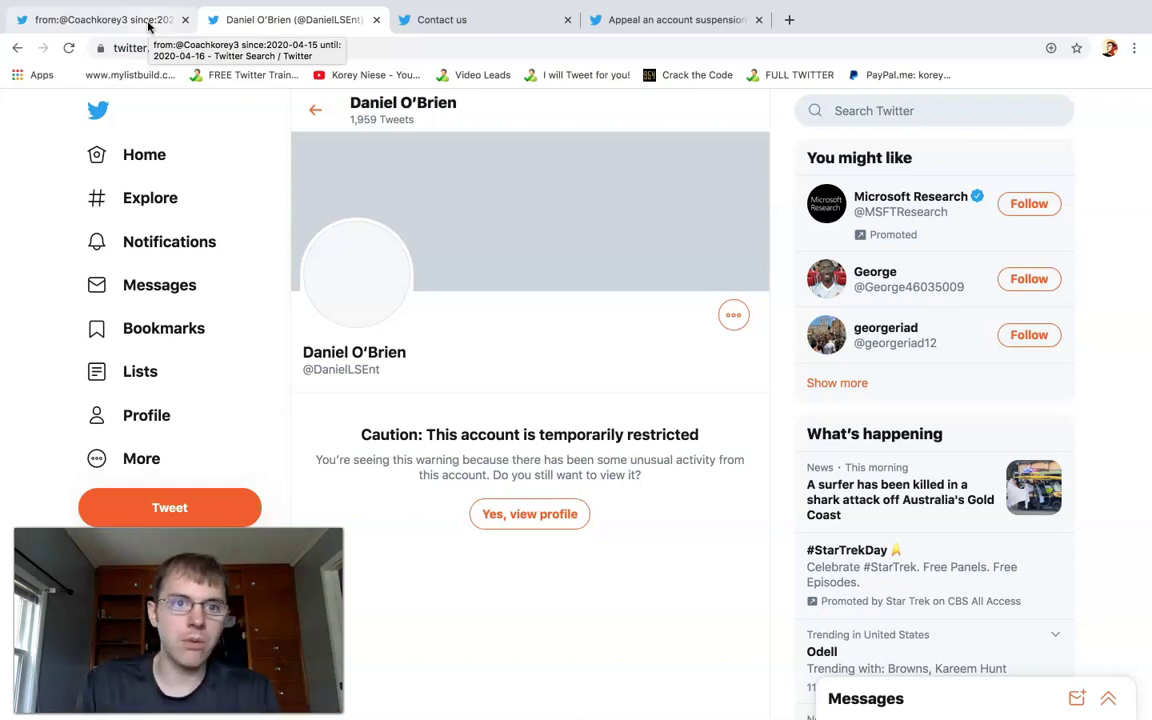
{"action": "left_click", "coordinate": [100, 19]}
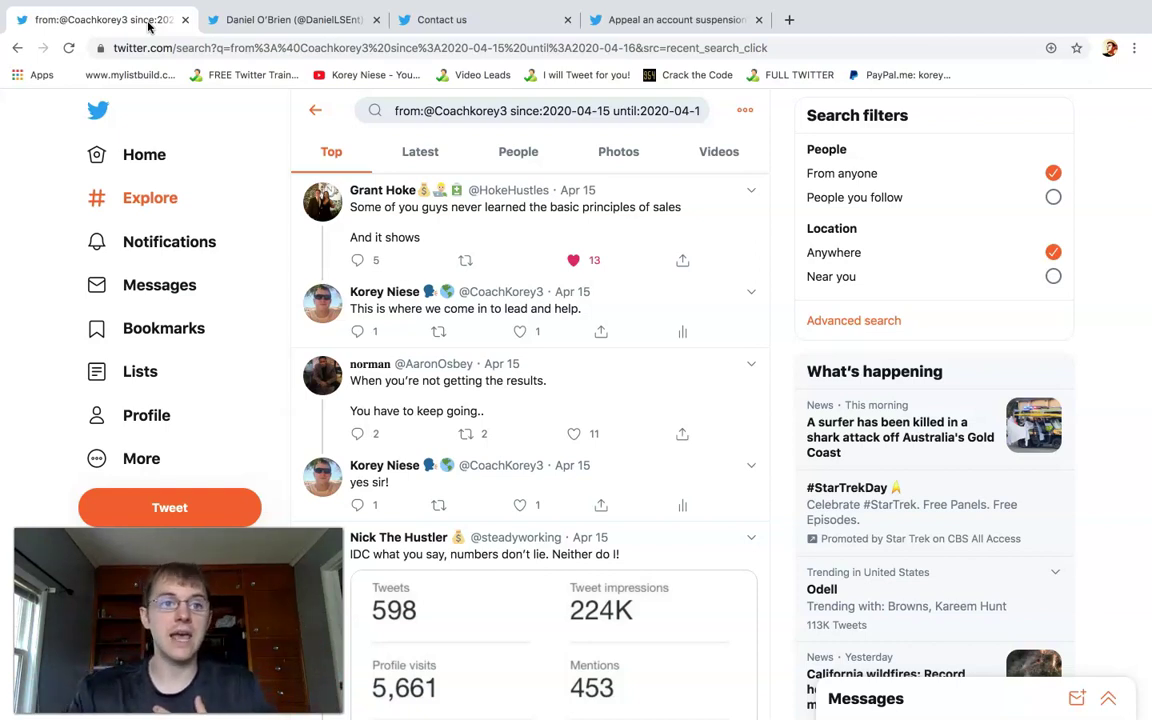
{"action": "left_click", "coordinate": [48, 29]}
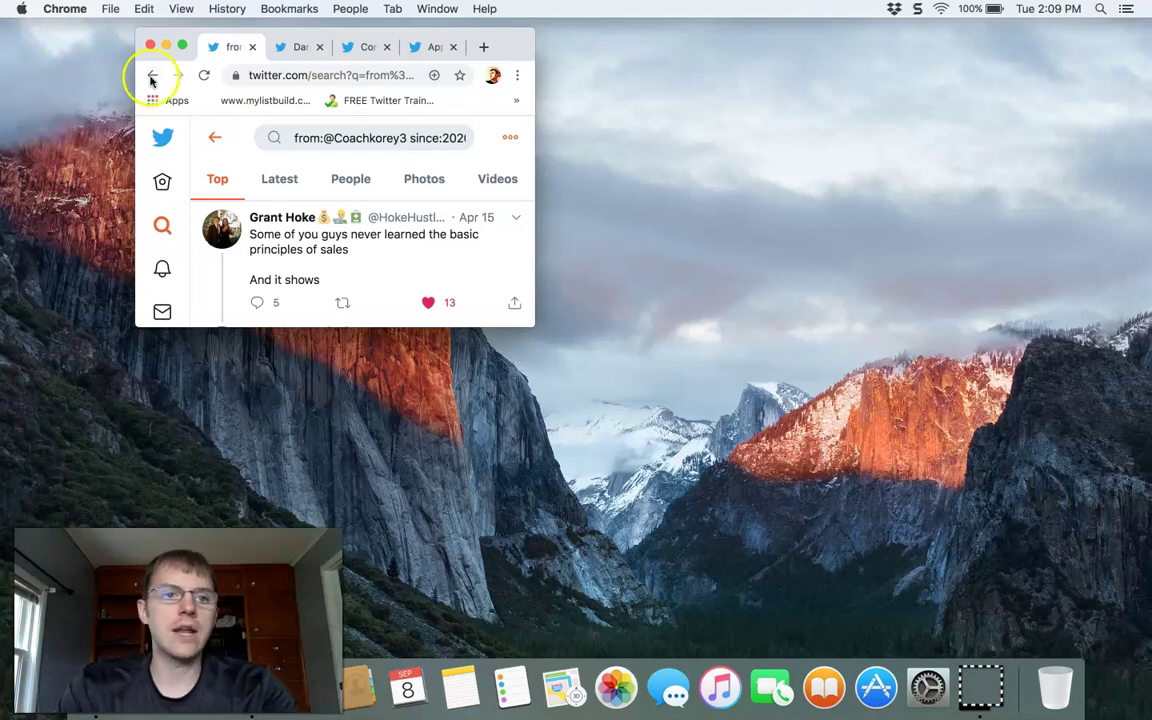
{"action": "left_click", "coordinate": [182, 46]}
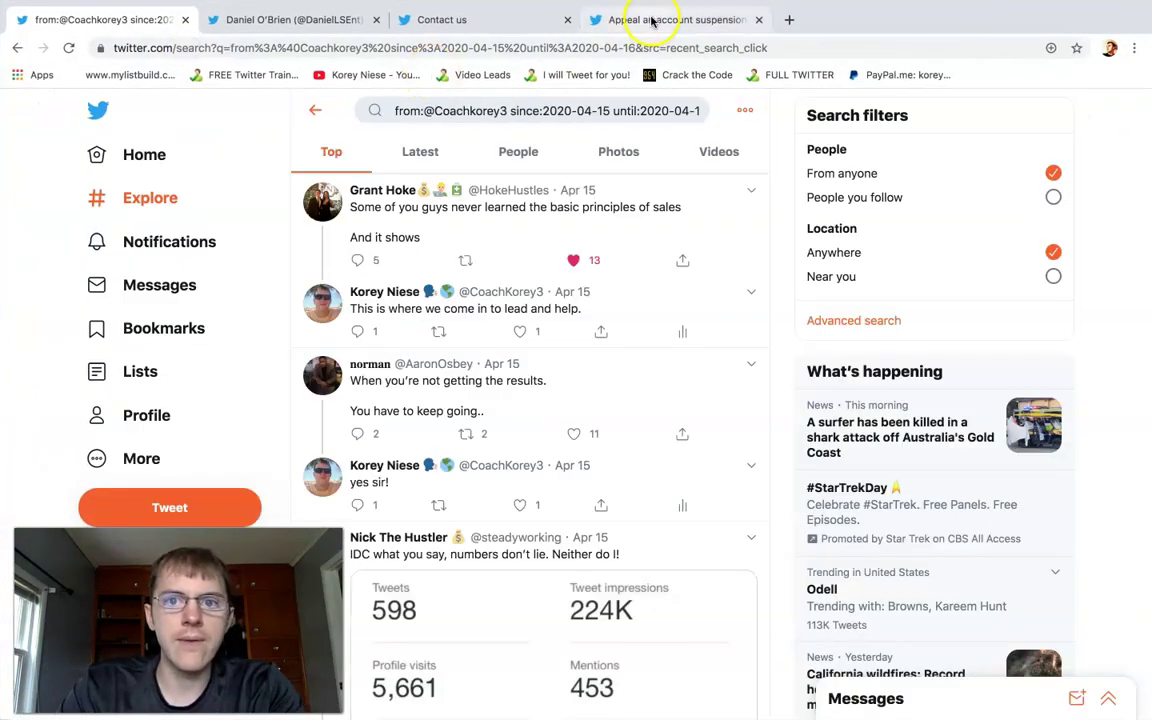
Step: Load twitter.com in a new browser tab
{"action": "left_click", "coordinate": [797, 22]}
{"action": "type", "text": "tw"}
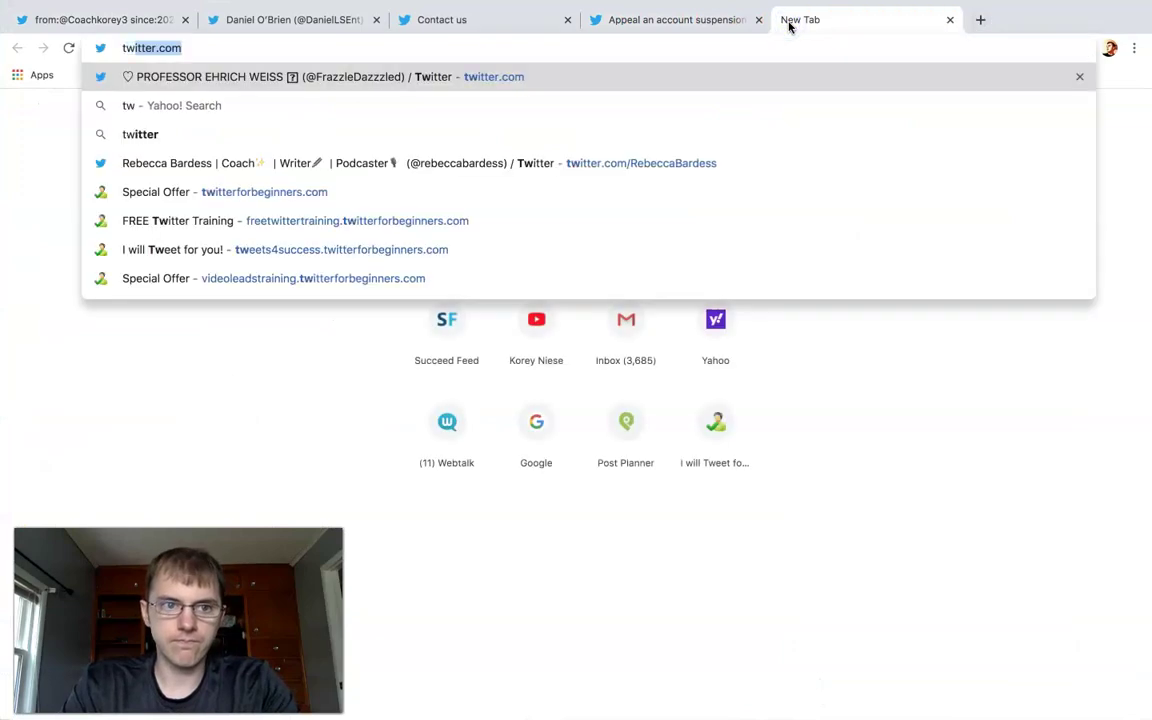
{"action": "key", "text": "Return"}
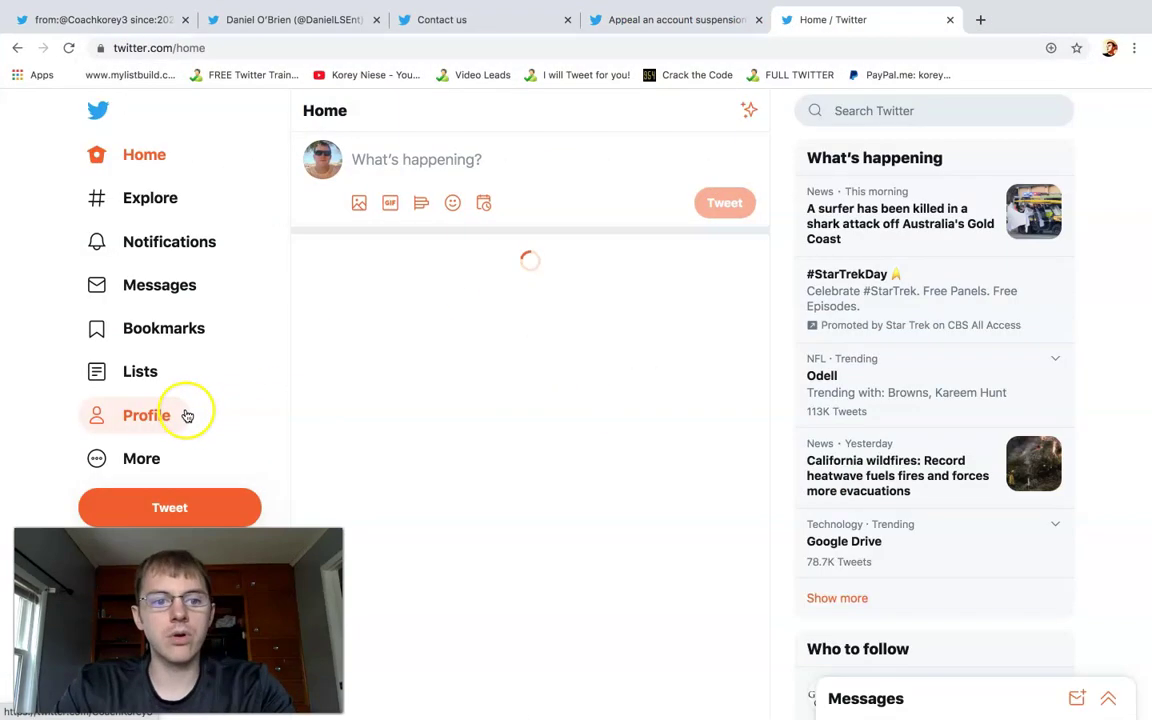
Step: Open Settings and privacy from the More menu
{"action": "key", "text": "XF86MonBrightnessUp"}
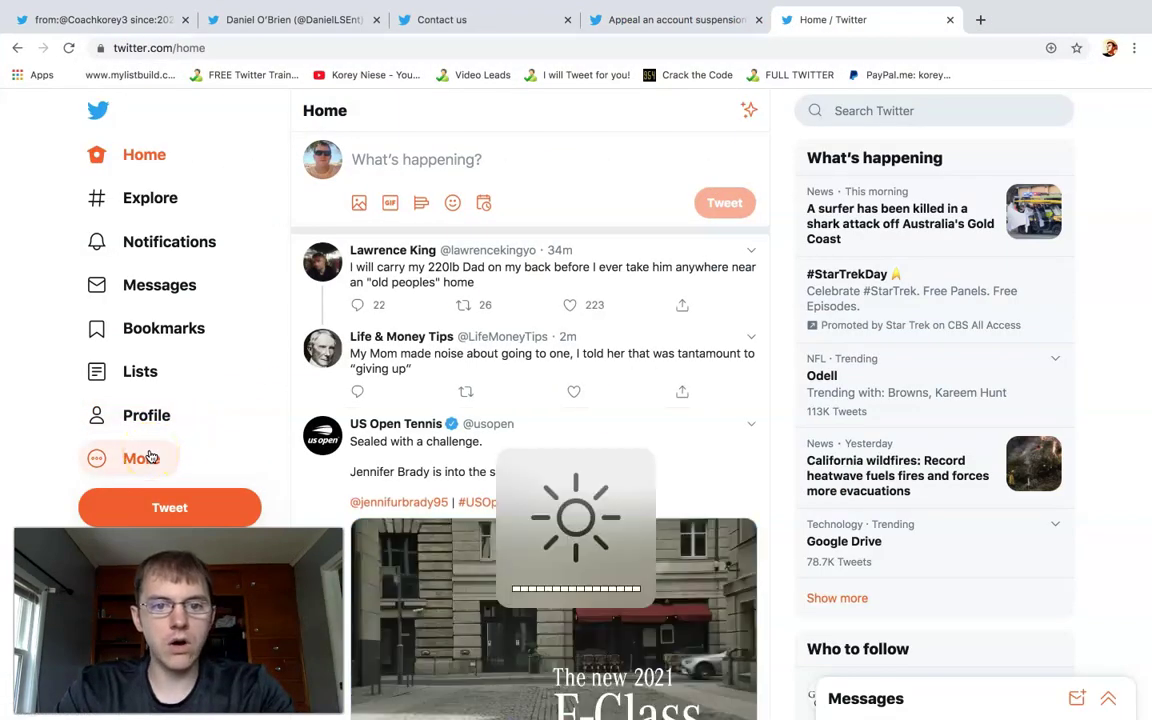
{"action": "left_click", "coordinate": [147, 457]}
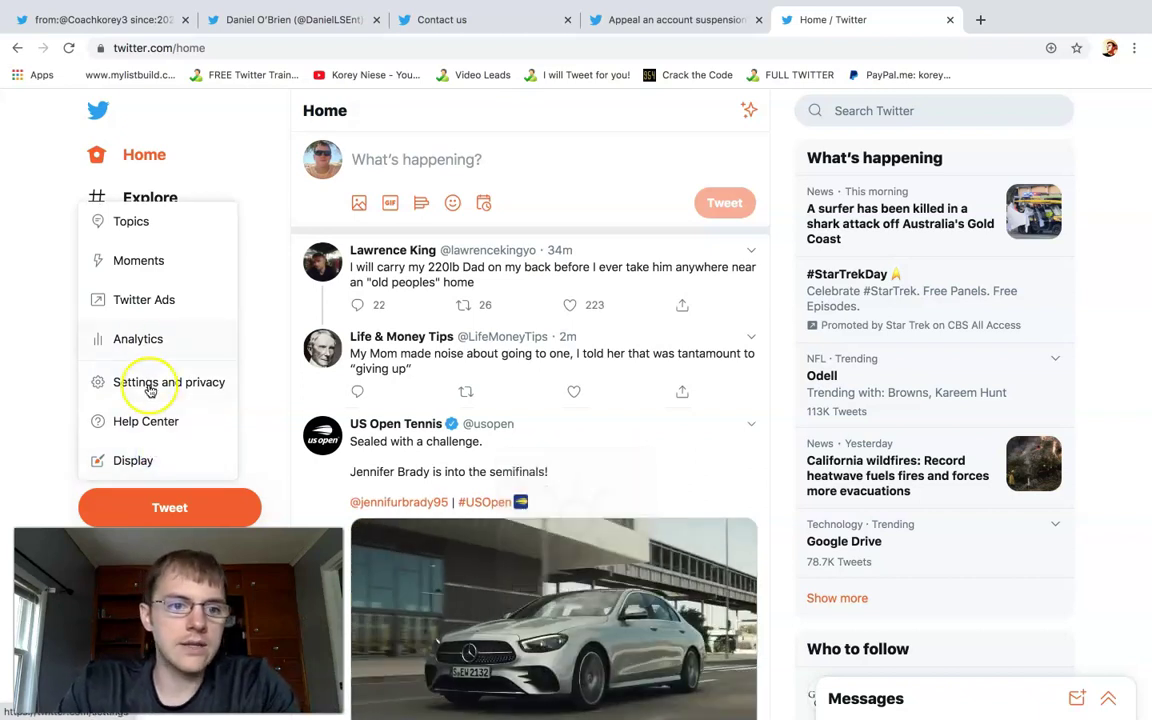
{"action": "left_click", "coordinate": [149, 394]}
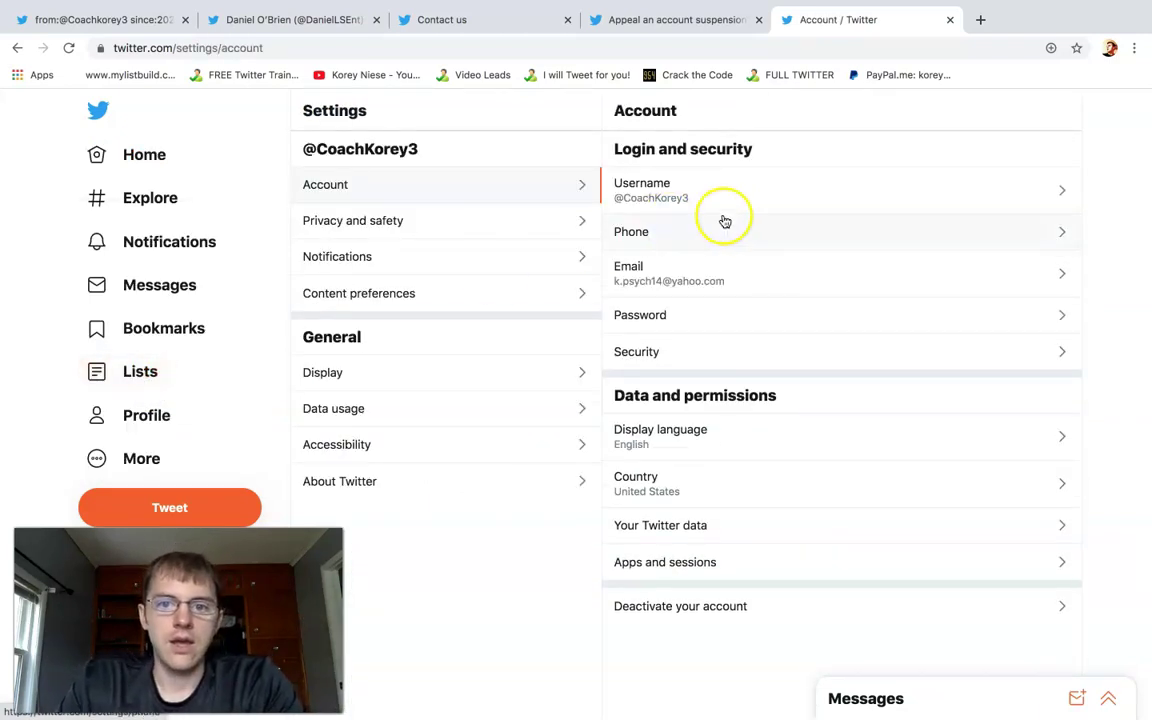
Step: View the Phone settings, go back, and open the account's Profile page
{"action": "left_click", "coordinate": [692, 229]}
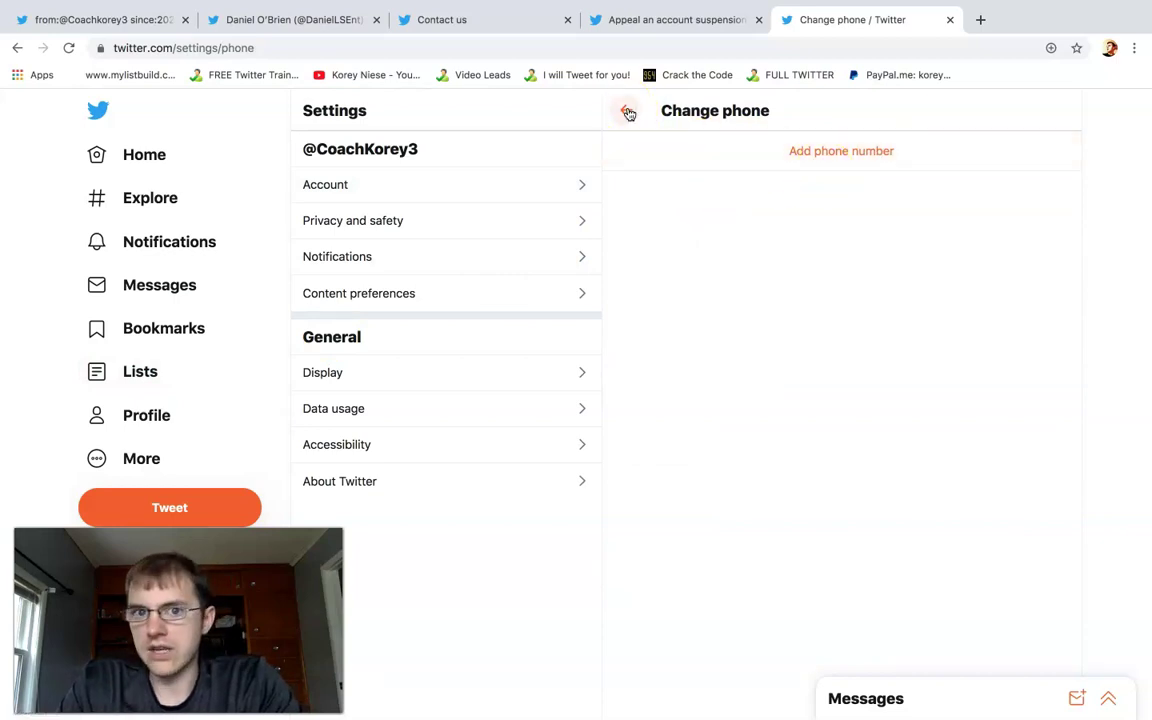
{"action": "left_click", "coordinate": [628, 112]}
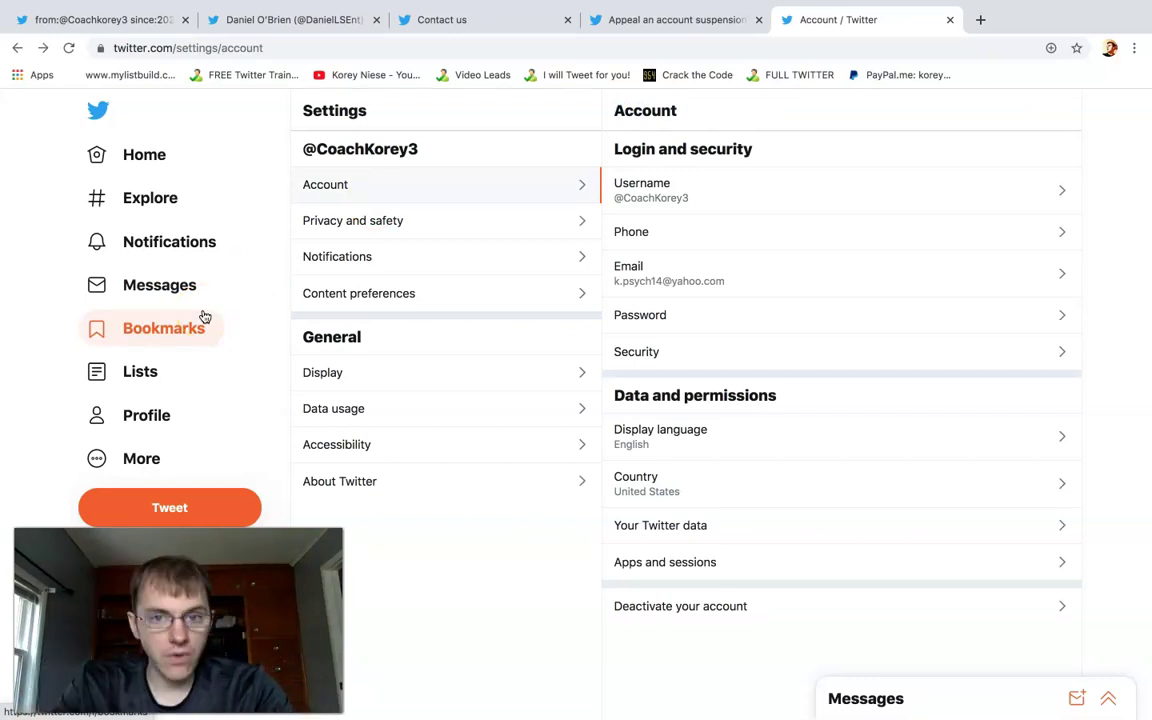
{"action": "left_click", "coordinate": [159, 424]}
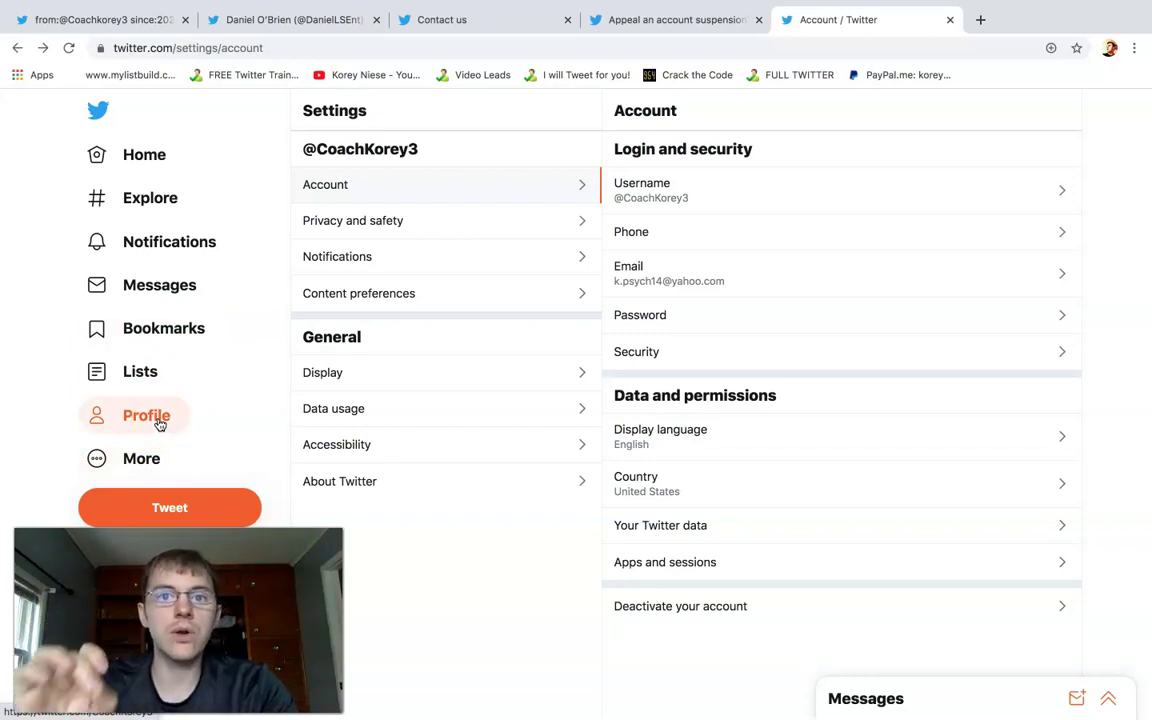
{"action": "left_click", "coordinate": [159, 424]}
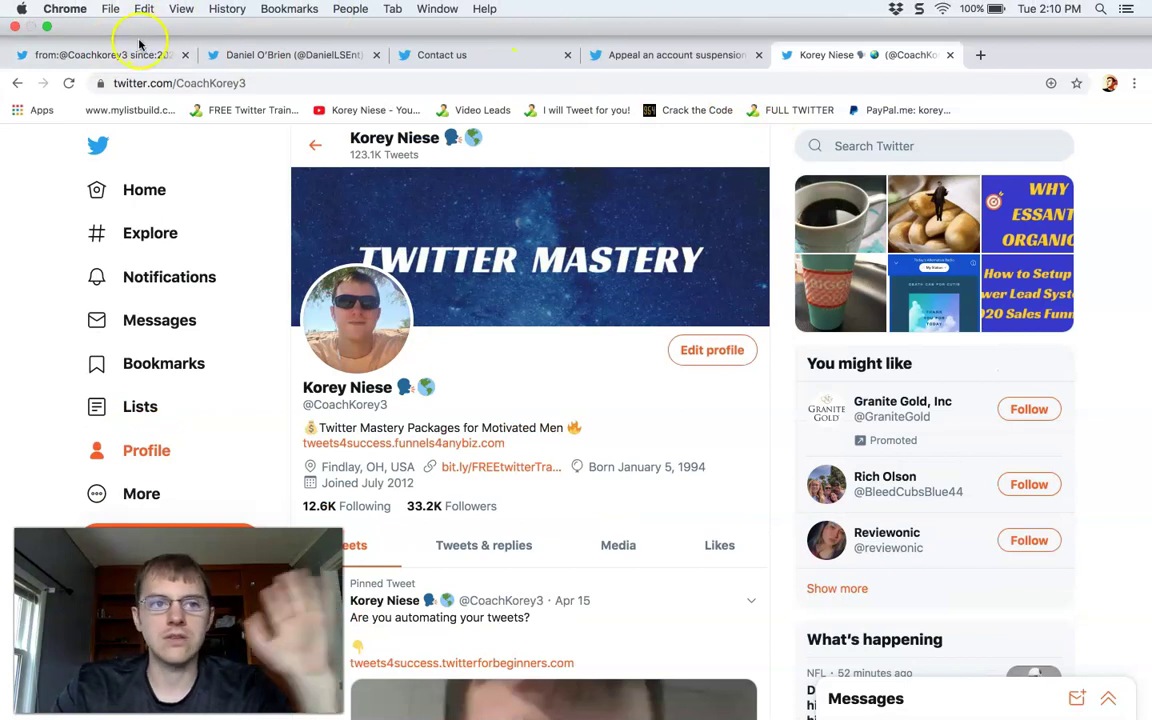
Step: Minimize and re-maximize Chrome, then return to the 'Appeal an account suspension' tab
{"action": "left_click", "coordinate": [47, 27]}
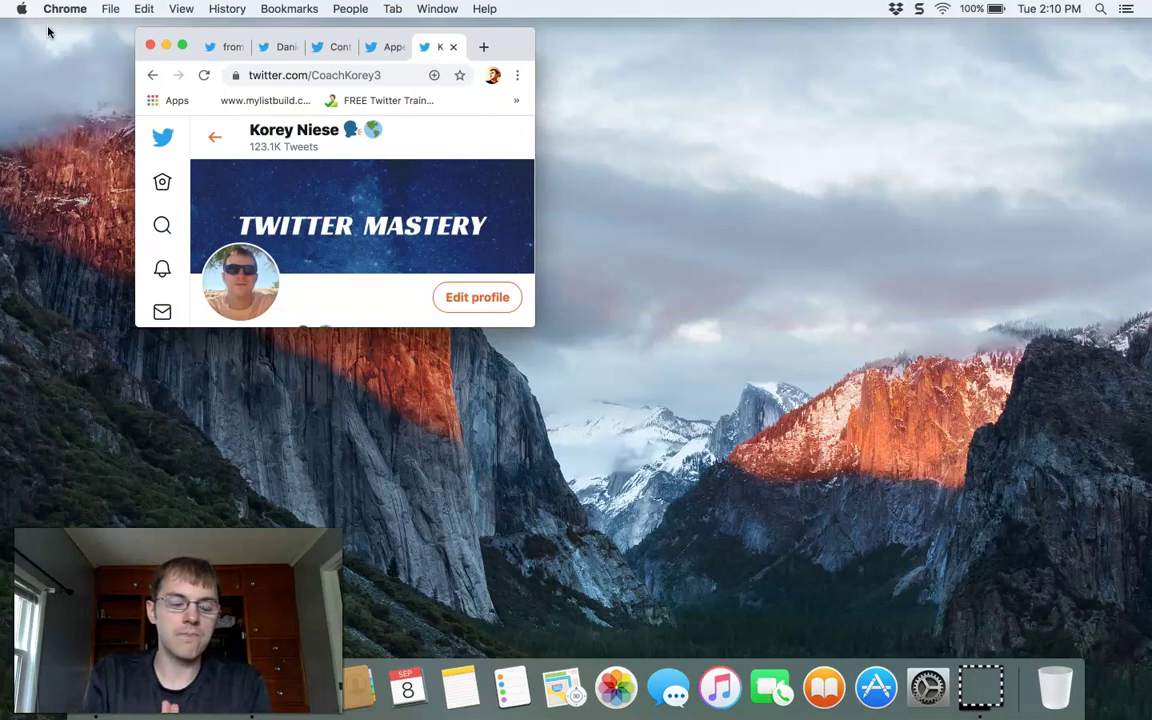
{"action": "left_click", "coordinate": [179, 49]}
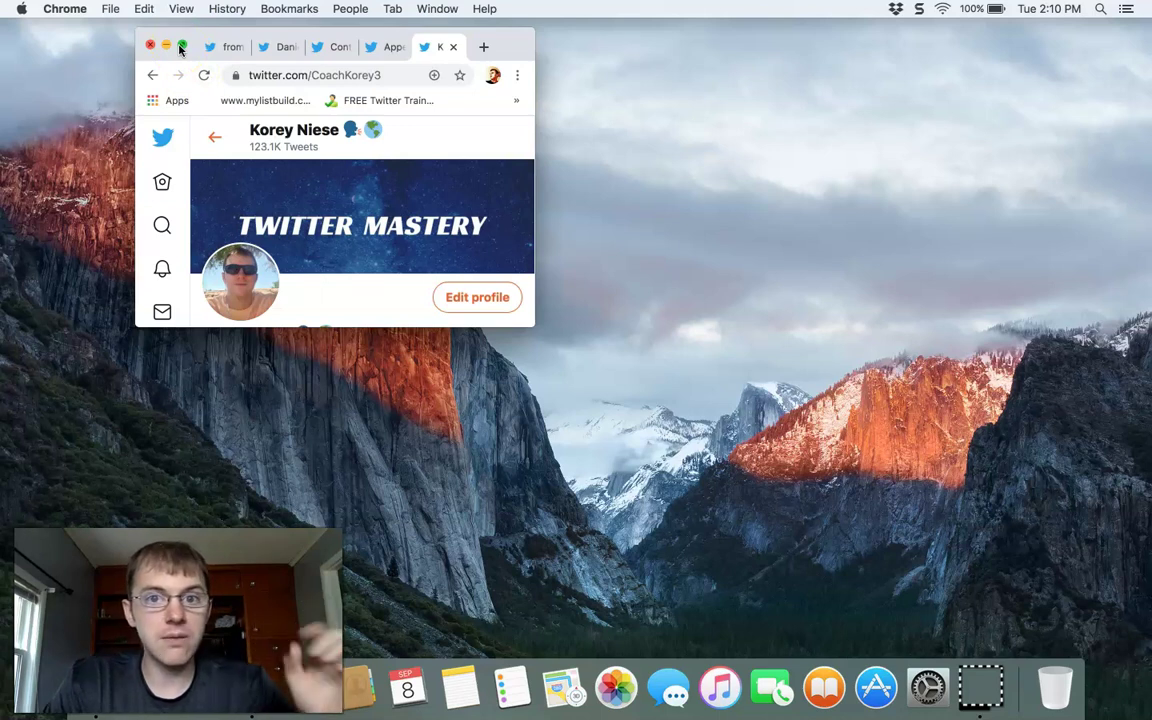
{"action": "left_click", "coordinate": [179, 47]}
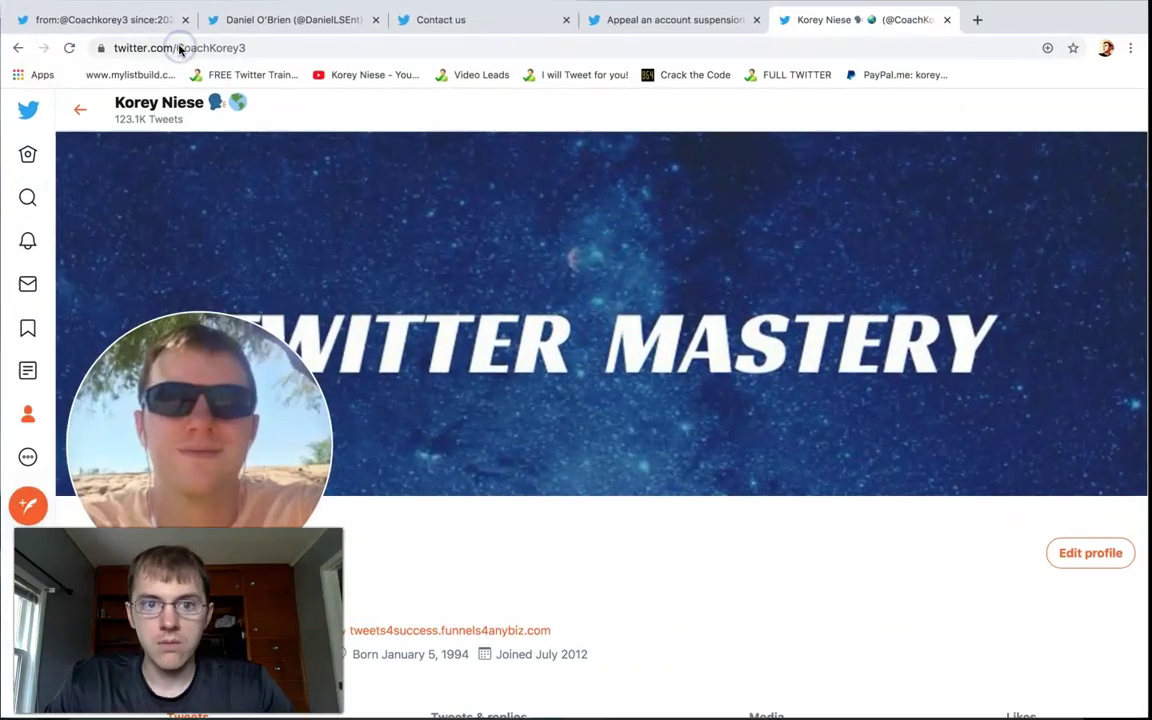
{"action": "left_click", "coordinate": [663, 20]}
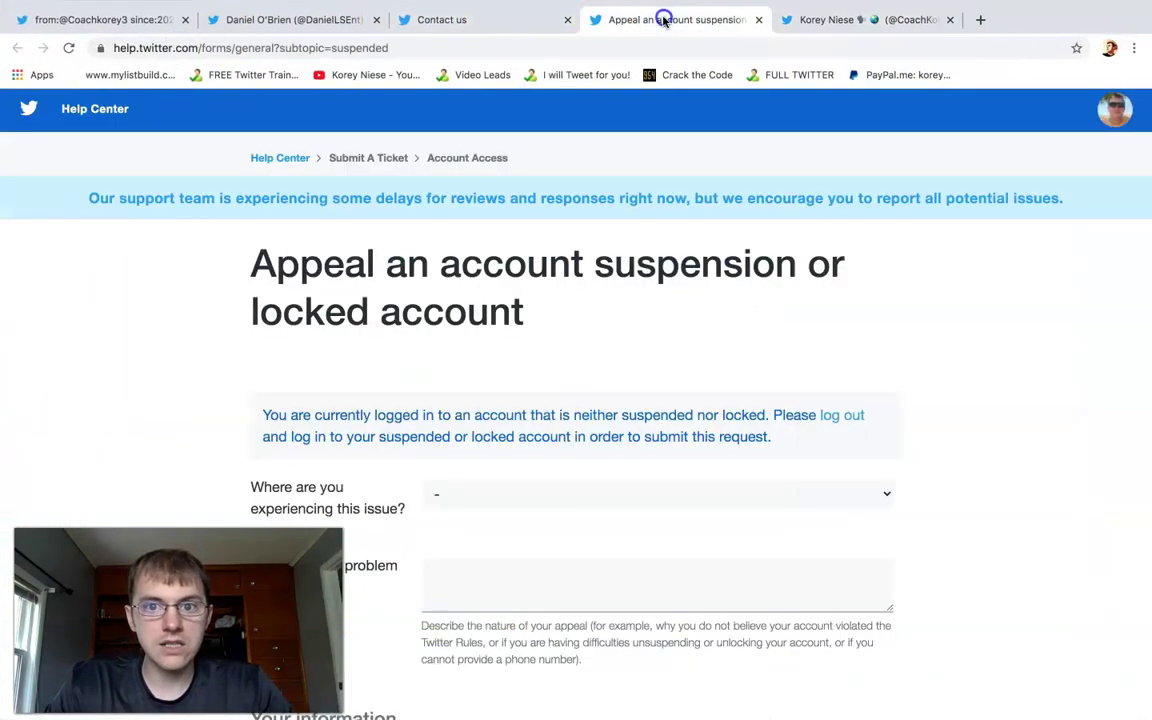
Step: Select the form's URL and heading, scroll down, and try the issue location field
{"action": "left_click", "coordinate": [238, 49]}
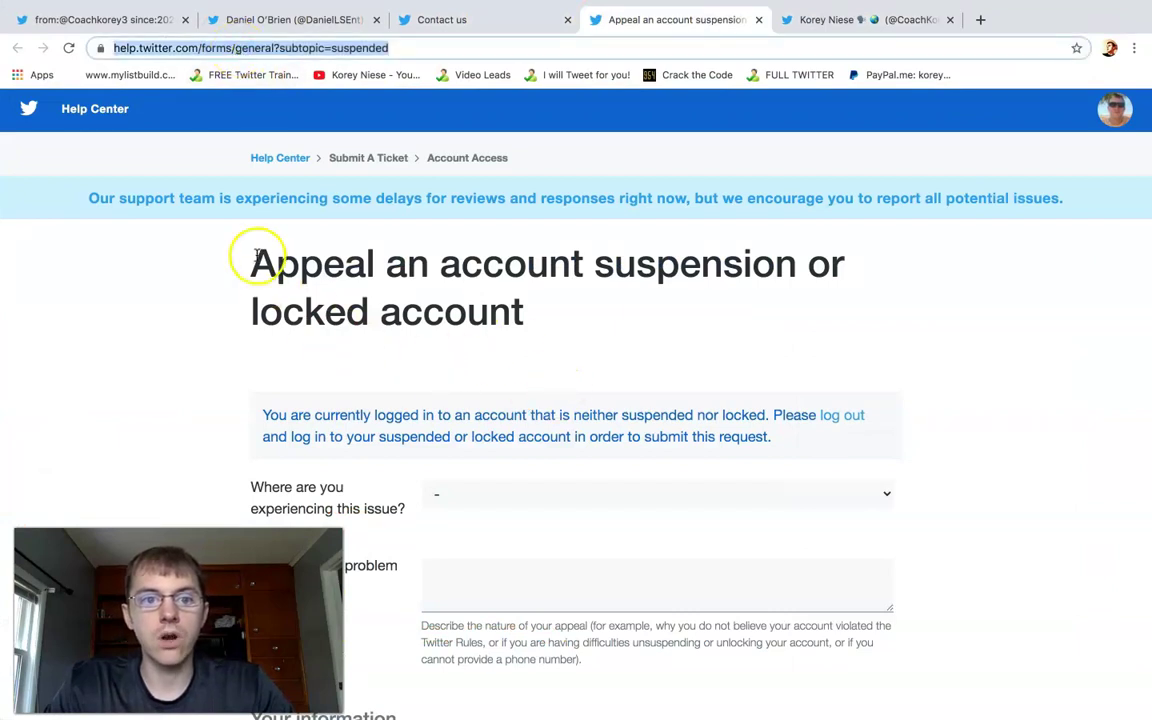
{"action": "left_click_drag", "start_coordinate": [252, 258], "coordinate": [916, 257]}
{"action": "left_click", "coordinate": [571, 270]}
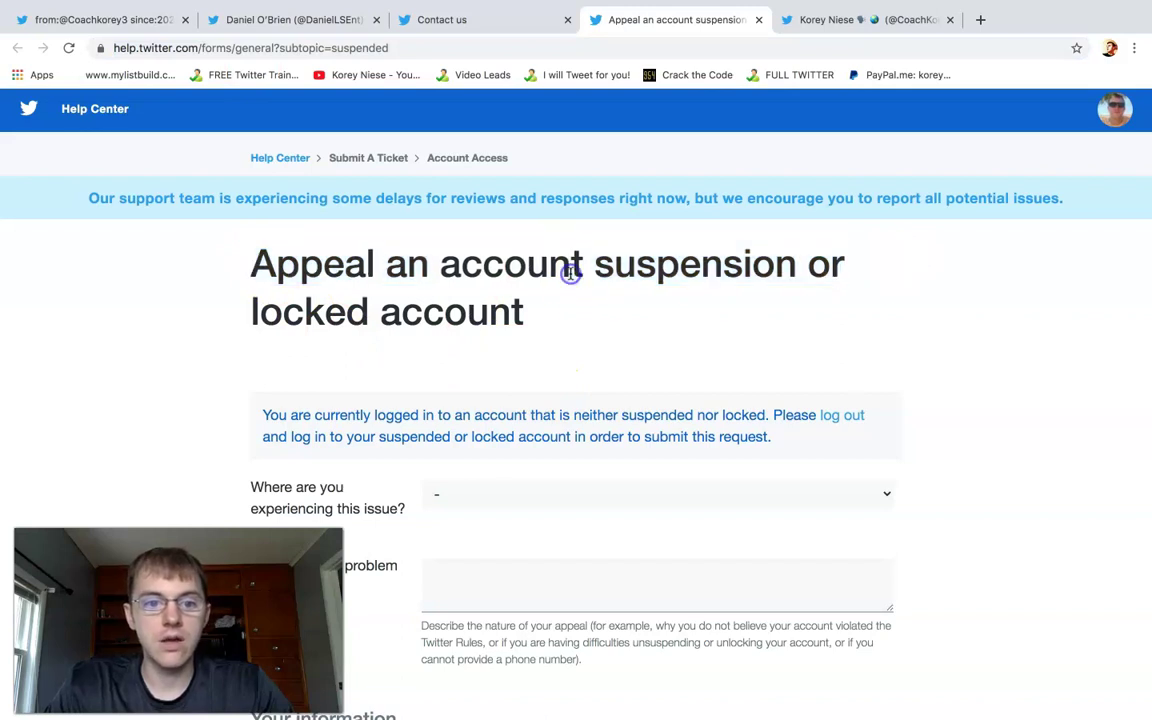
{"action": "scroll", "coordinate": [571, 272], "scroll_direction": "down", "scroll_amount": 3}
{"action": "scroll", "coordinate": [571, 273], "scroll_direction": "down", "scroll_amount": 1}
{"action": "left_click", "coordinate": [542, 276]}
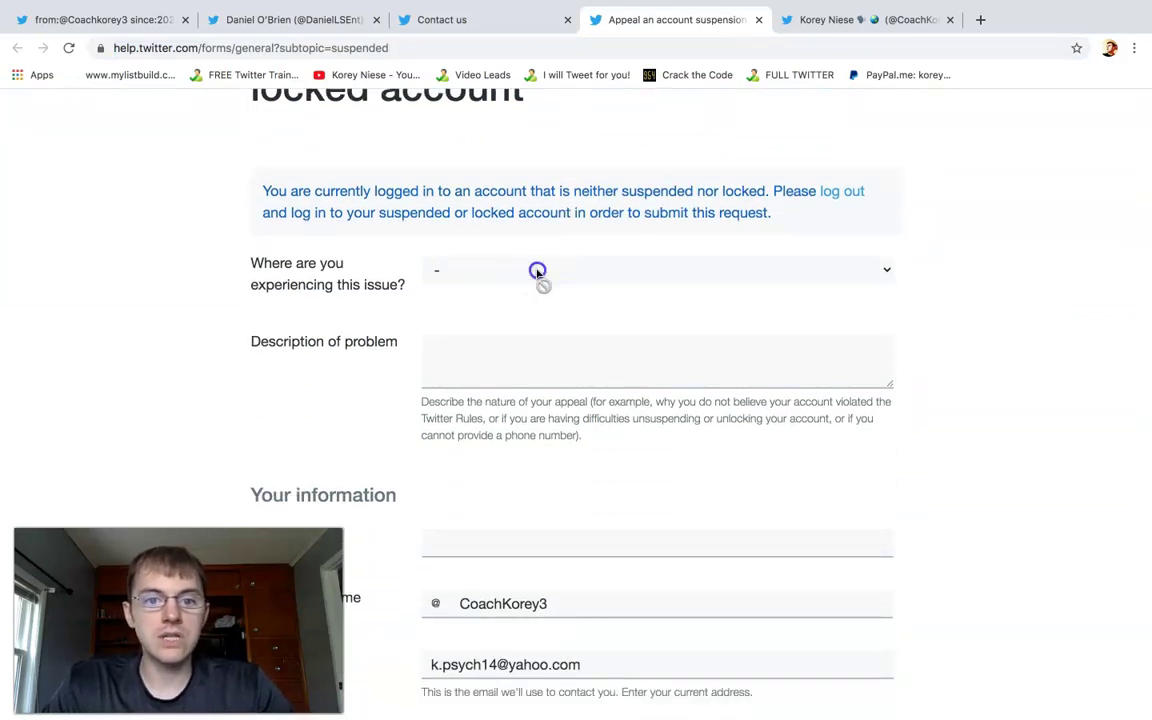
{"action": "left_click", "coordinate": [968, 294]}
Step: Scroll back to the top of the form and return to the restricted profile tab
{"action": "scroll", "coordinate": [968, 295], "scroll_direction": "down", "scroll_amount": 7}
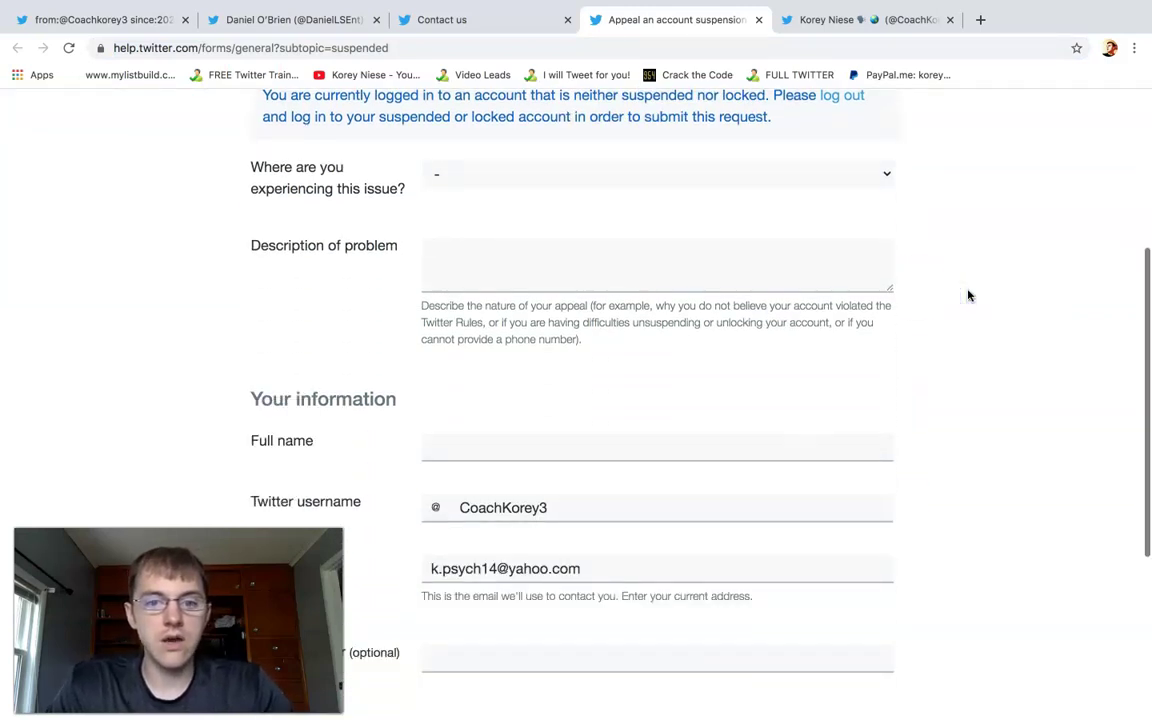
{"action": "scroll", "coordinate": [968, 295], "scroll_direction": "up", "scroll_amount": 8}
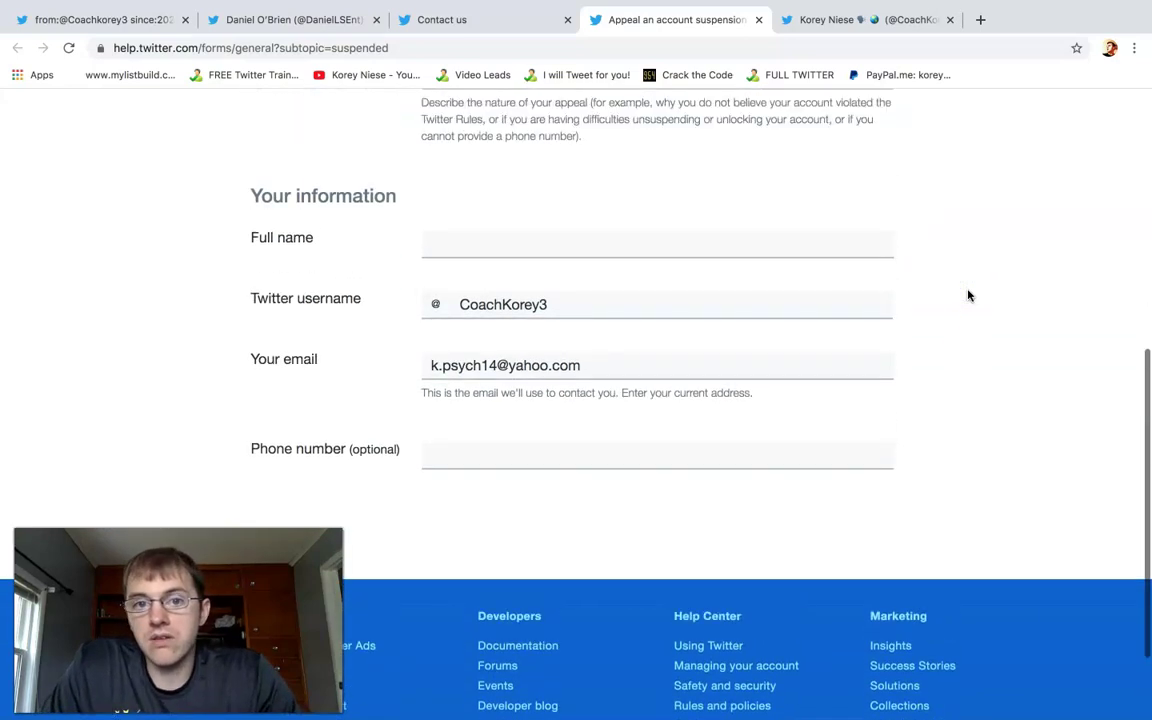
{"action": "scroll", "coordinate": [968, 295], "scroll_direction": "up", "scroll_amount": 2}
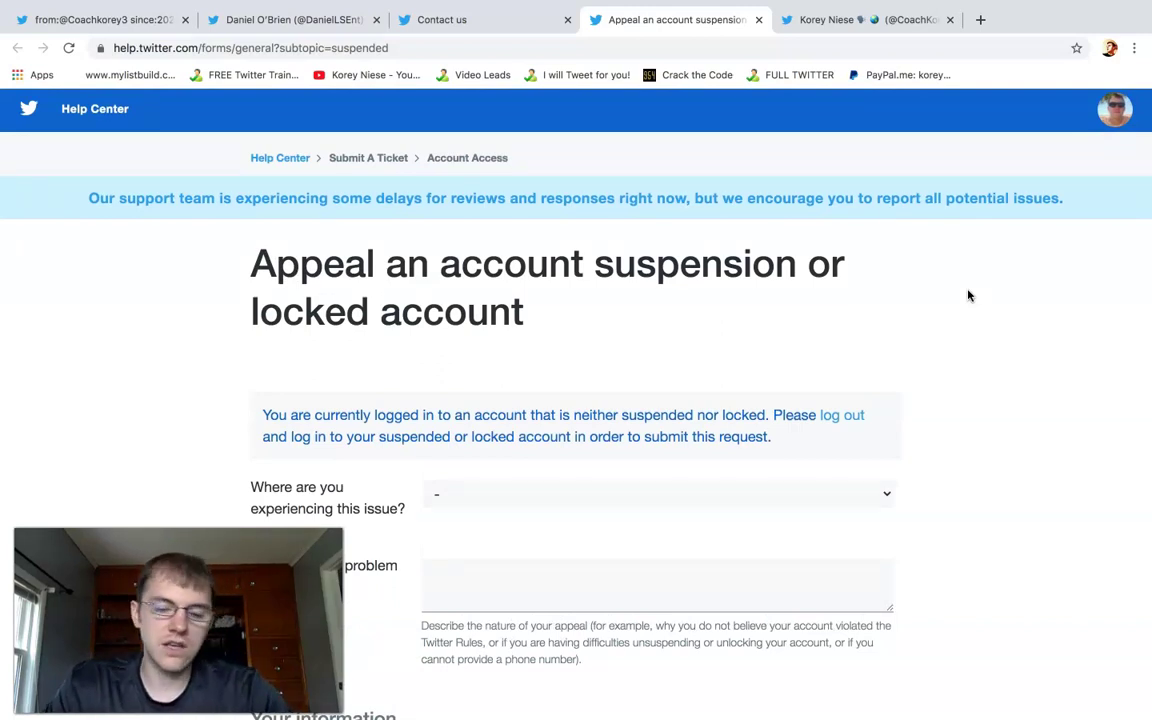
{"action": "left_click", "coordinate": [608, 158]}
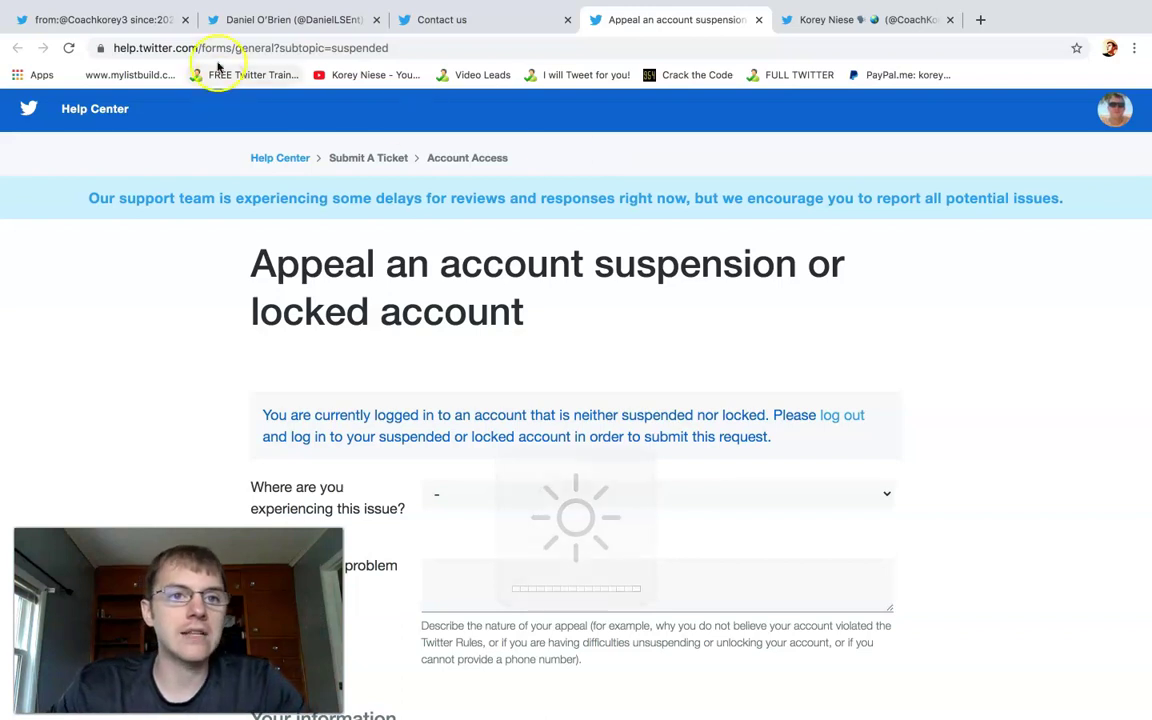
{"action": "left_click", "coordinate": [250, 19]}
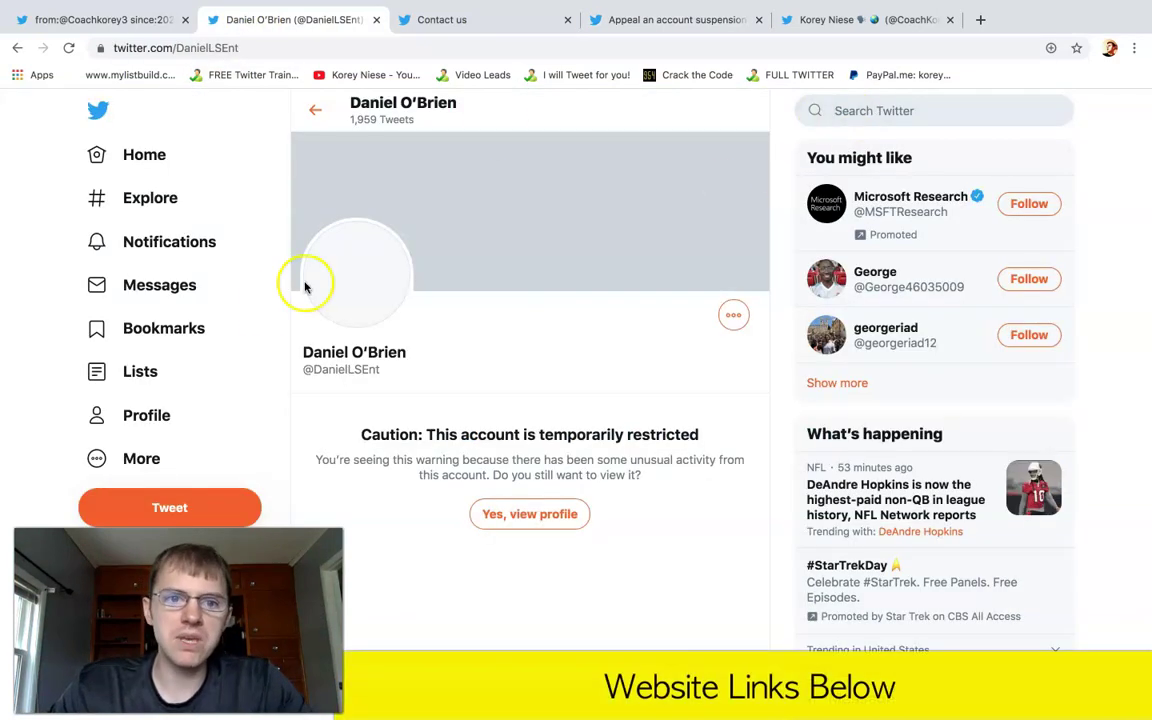
Step: Open your own profile with the Twitter Mastery banner from the Profile sidebar link
{"action": "left_click", "coordinate": [154, 417]}
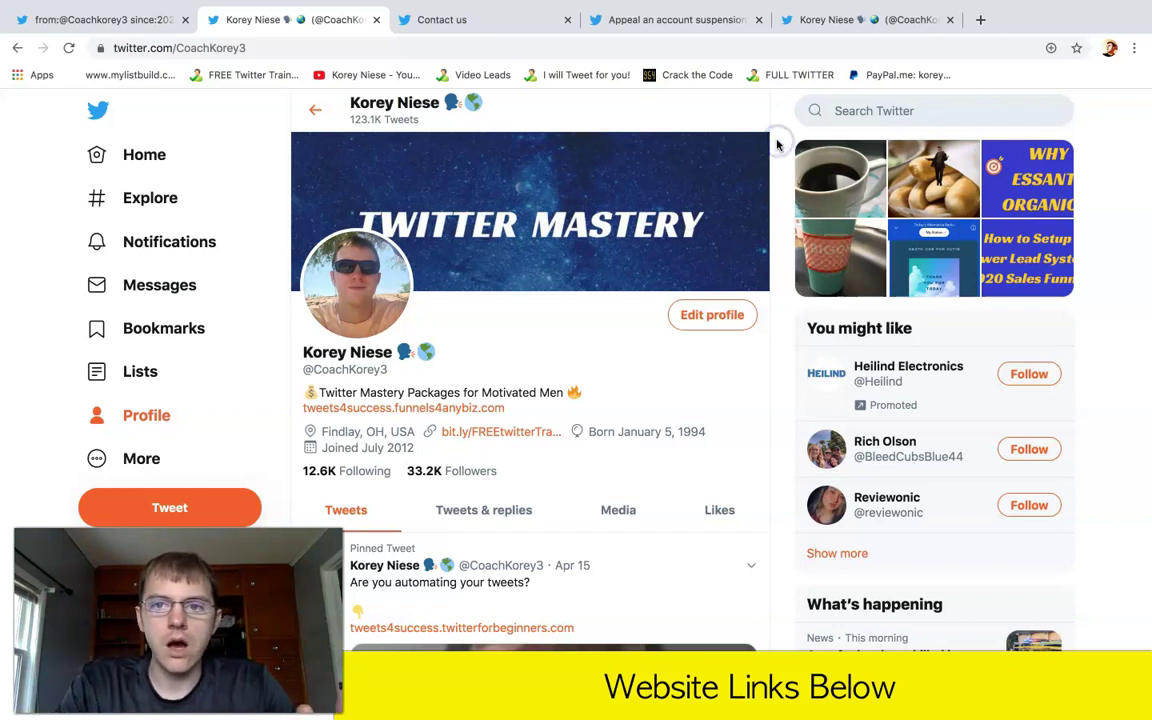
Step: View and dismiss the recent searches list, then switch to the first tab's date-filtered results
{"action": "left_click", "coordinate": [873, 110]}
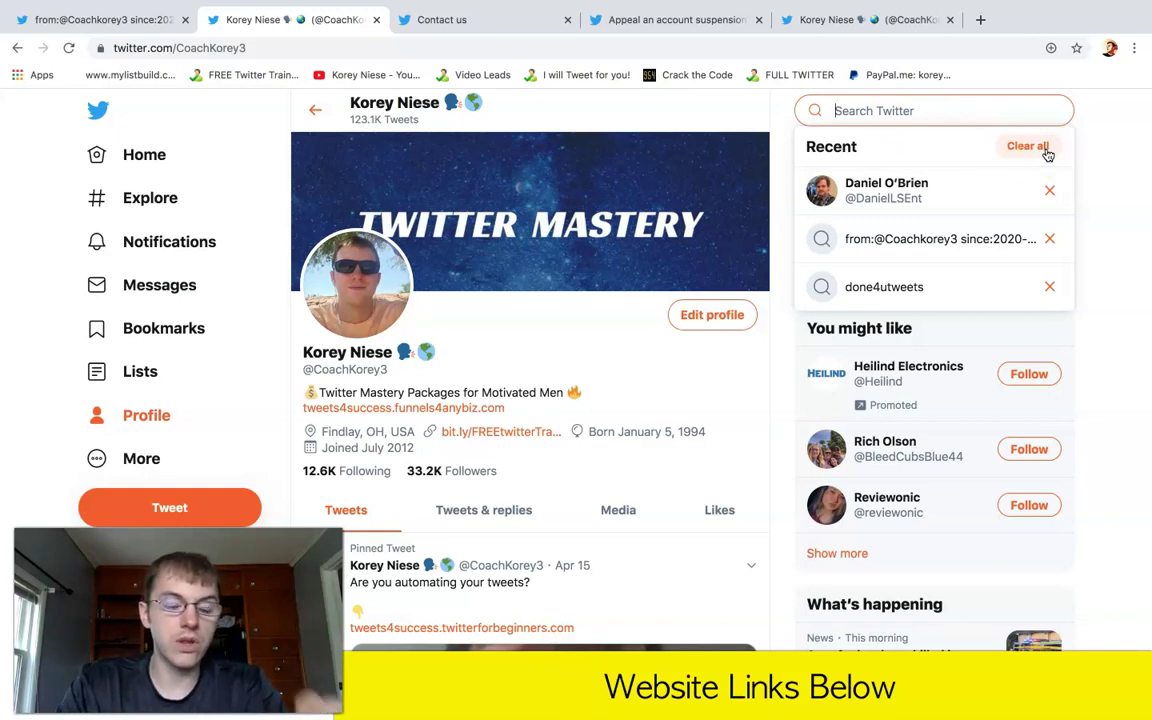
{"action": "left_click", "coordinate": [840, 118]}
{"action": "left_click", "coordinate": [777, 142]}
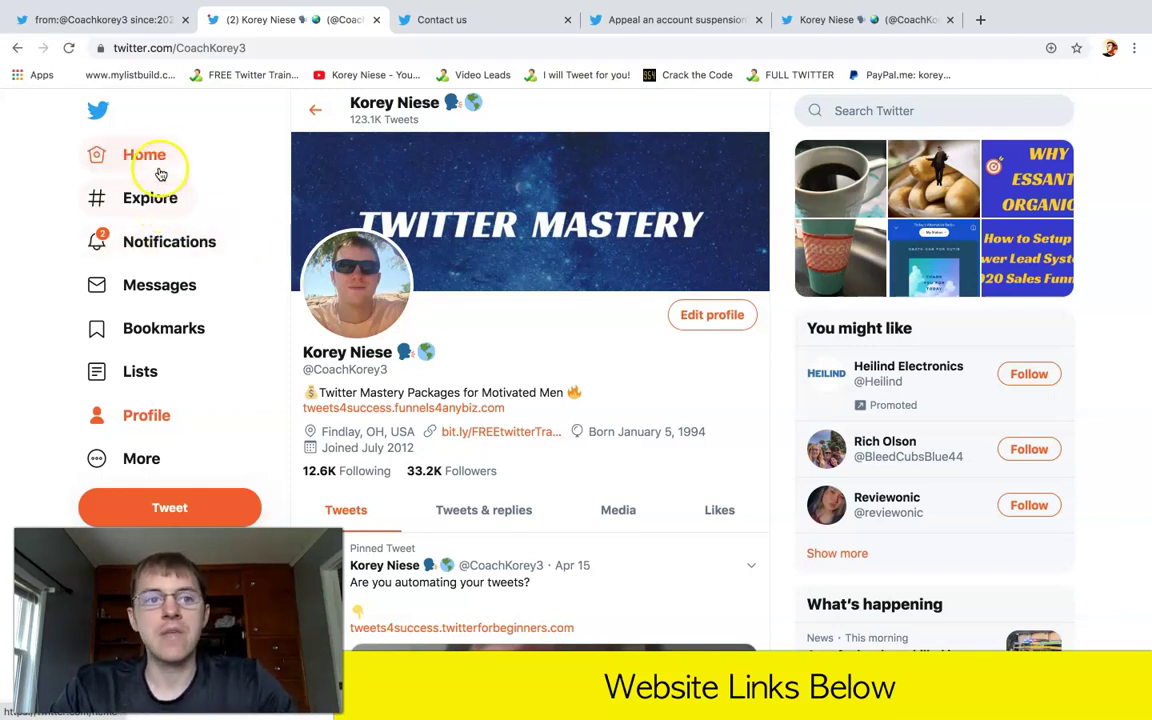
{"action": "left_click", "coordinate": [123, 26]}
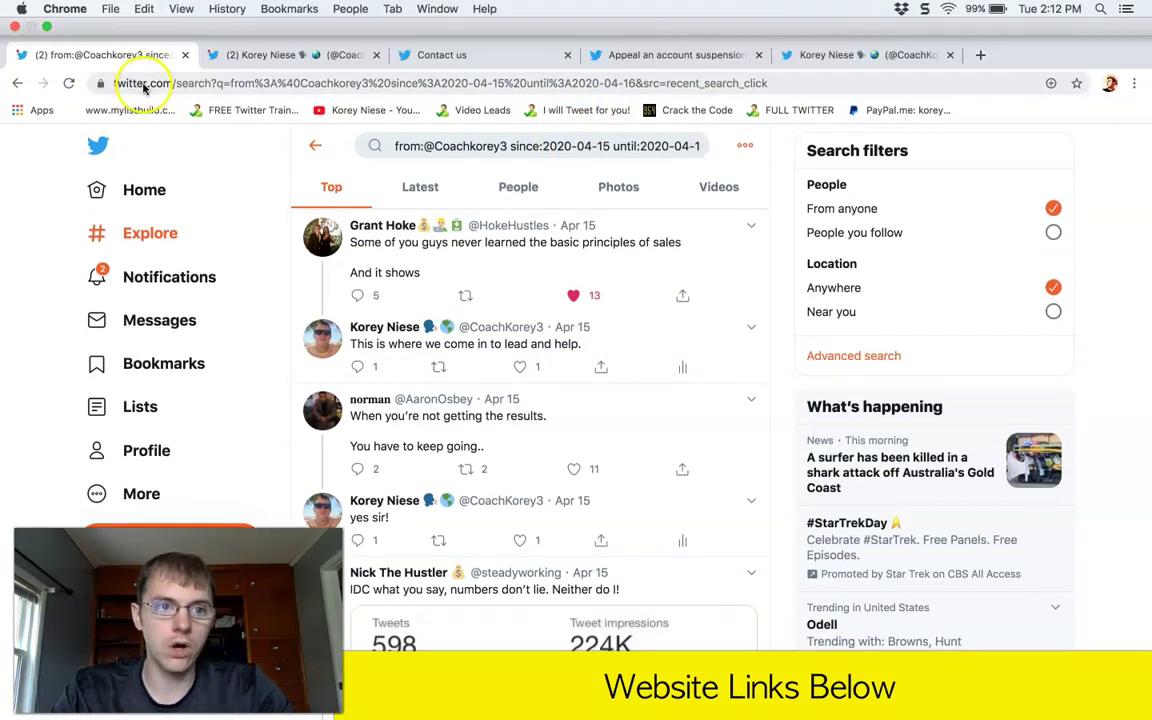
Step: Restore the browser to full screen and return to the profile tab with the Twitter Mastery banner
{"action": "left_click", "coordinate": [50, 27]}
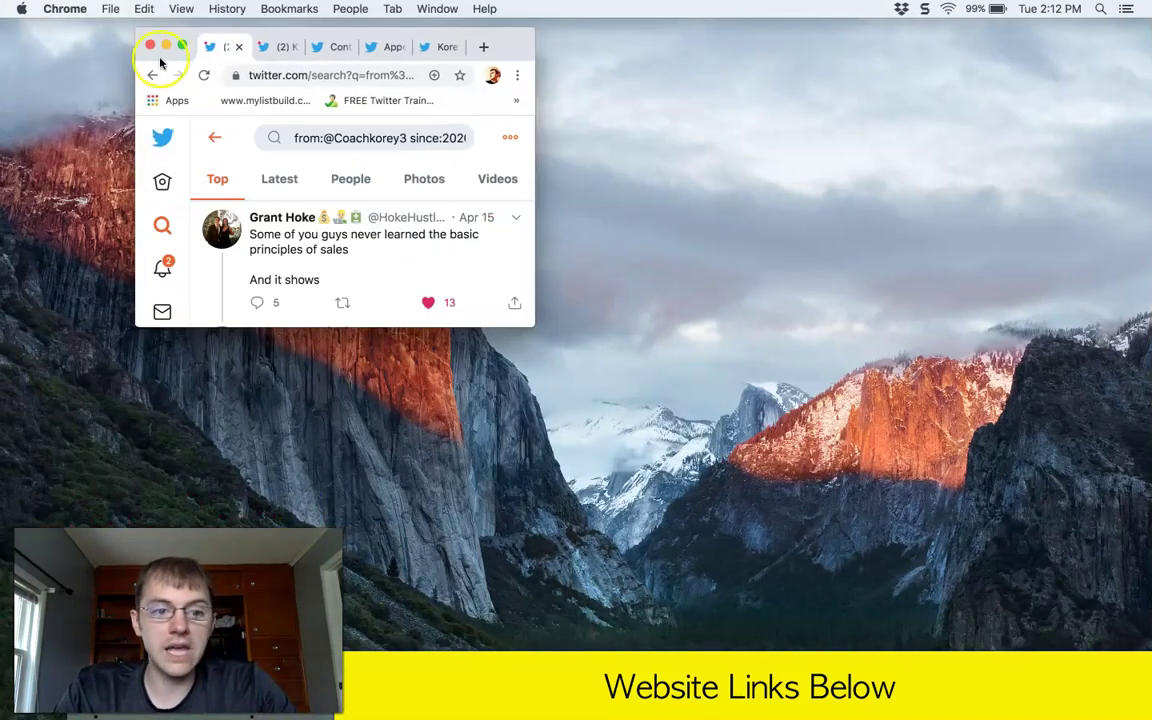
{"action": "left_click", "coordinate": [182, 46]}
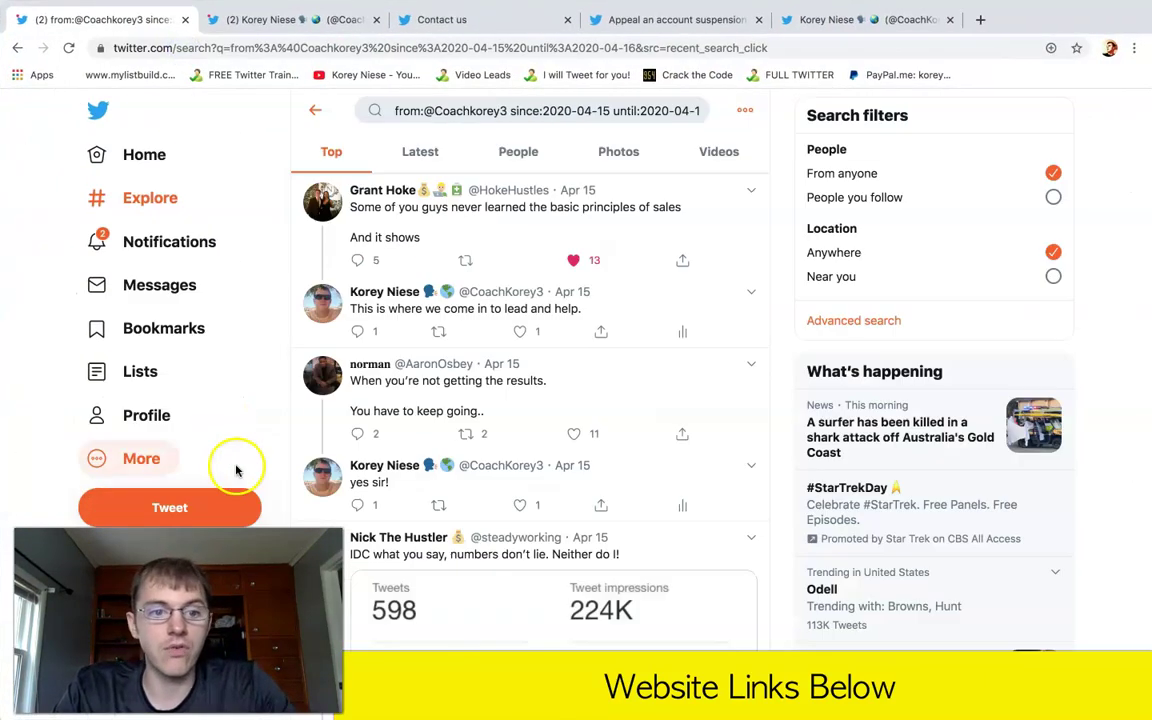
{"action": "left_click", "coordinate": [866, 21]}
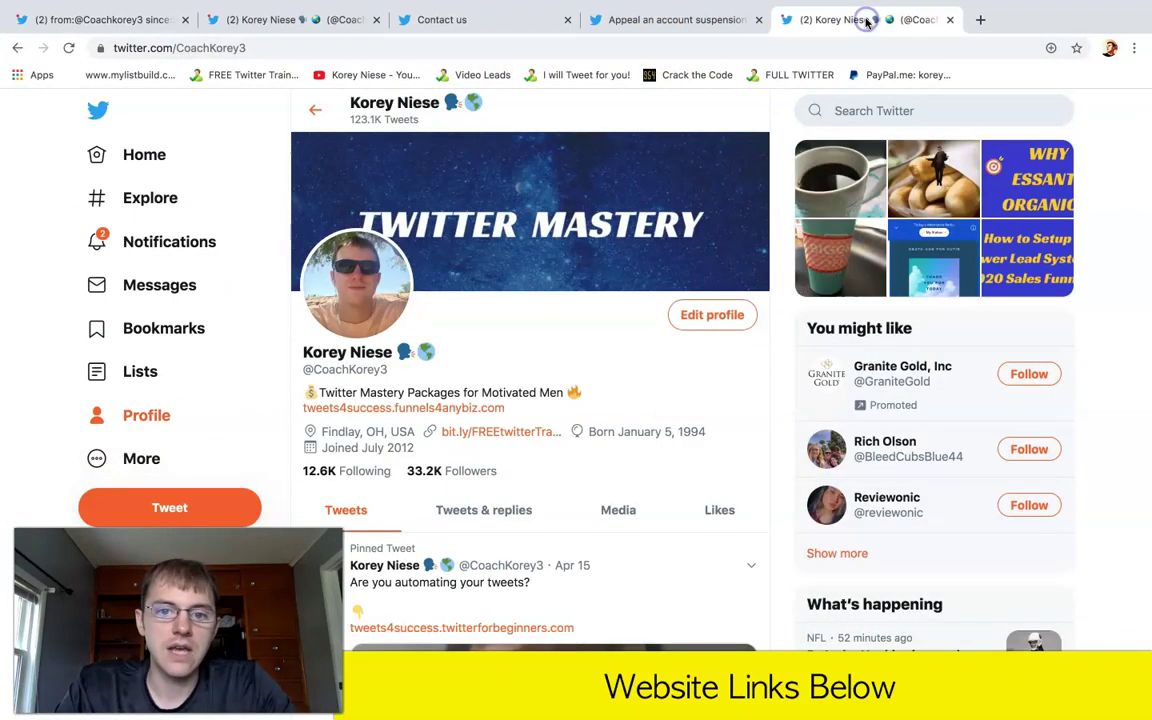
Step: Scroll through the pinned Apr 15 tweet and its video, then back up
{"action": "scroll", "coordinate": [548, 226], "scroll_direction": "down", "scroll_amount": 5}
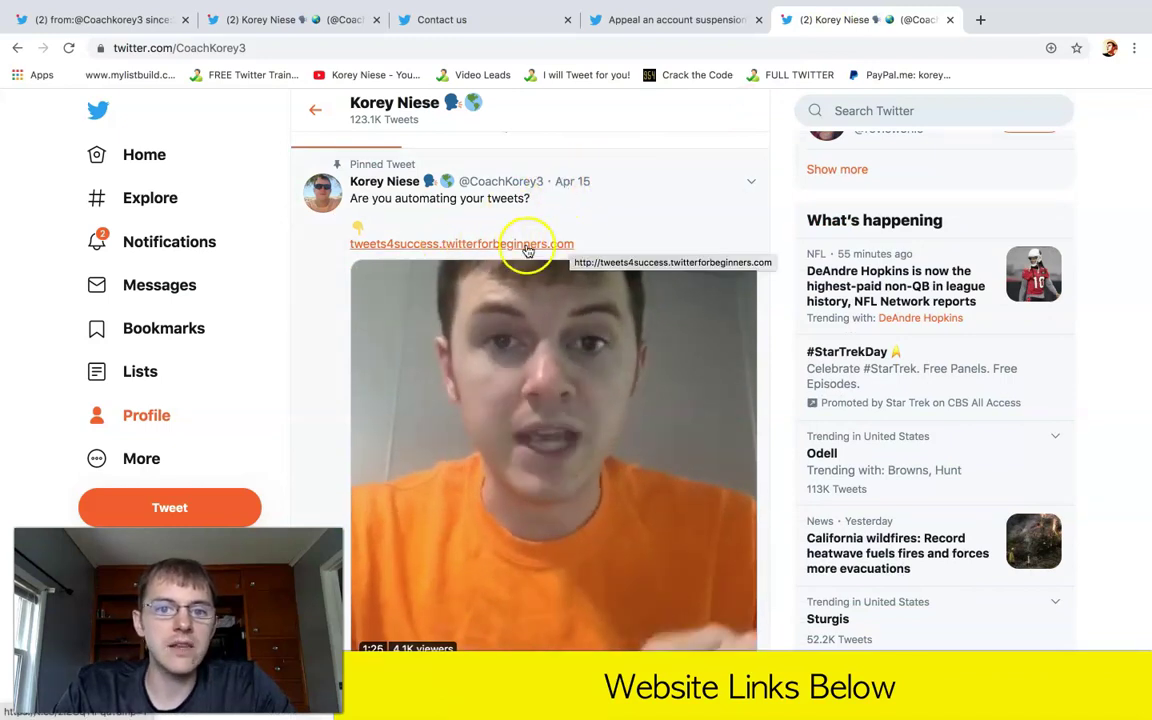
{"action": "scroll", "coordinate": [508, 250], "scroll_direction": "down", "scroll_amount": 2}
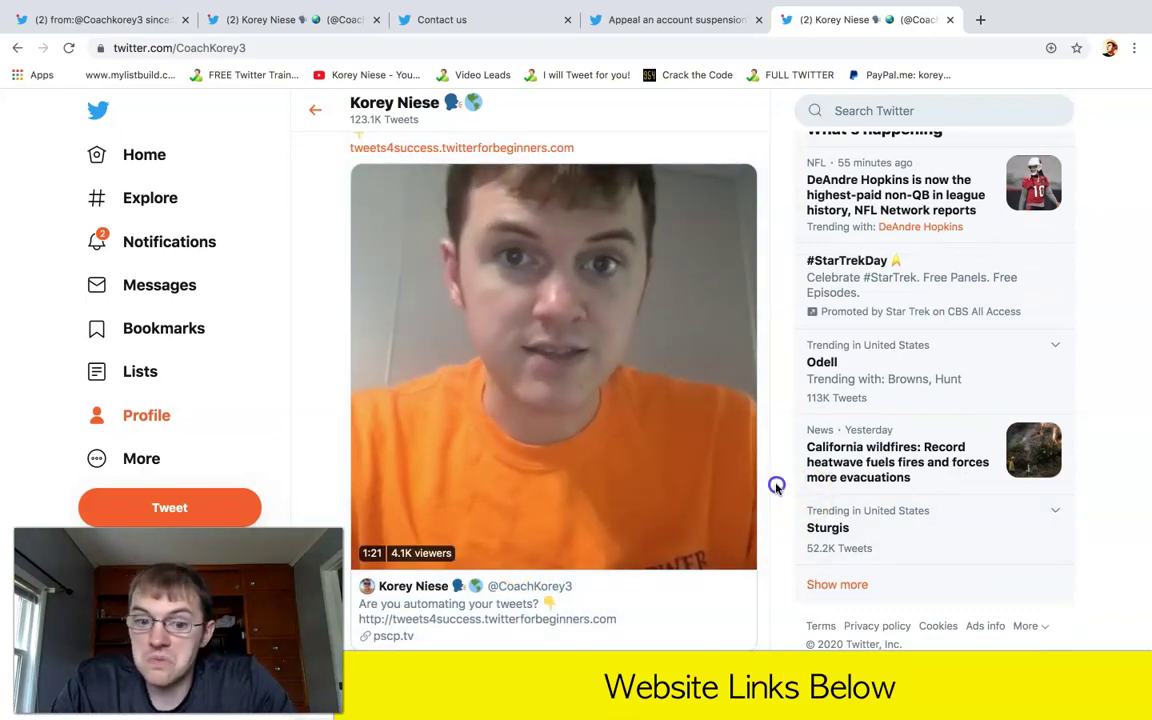
{"action": "scroll", "coordinate": [776, 488], "scroll_direction": "up", "scroll_amount": 5}
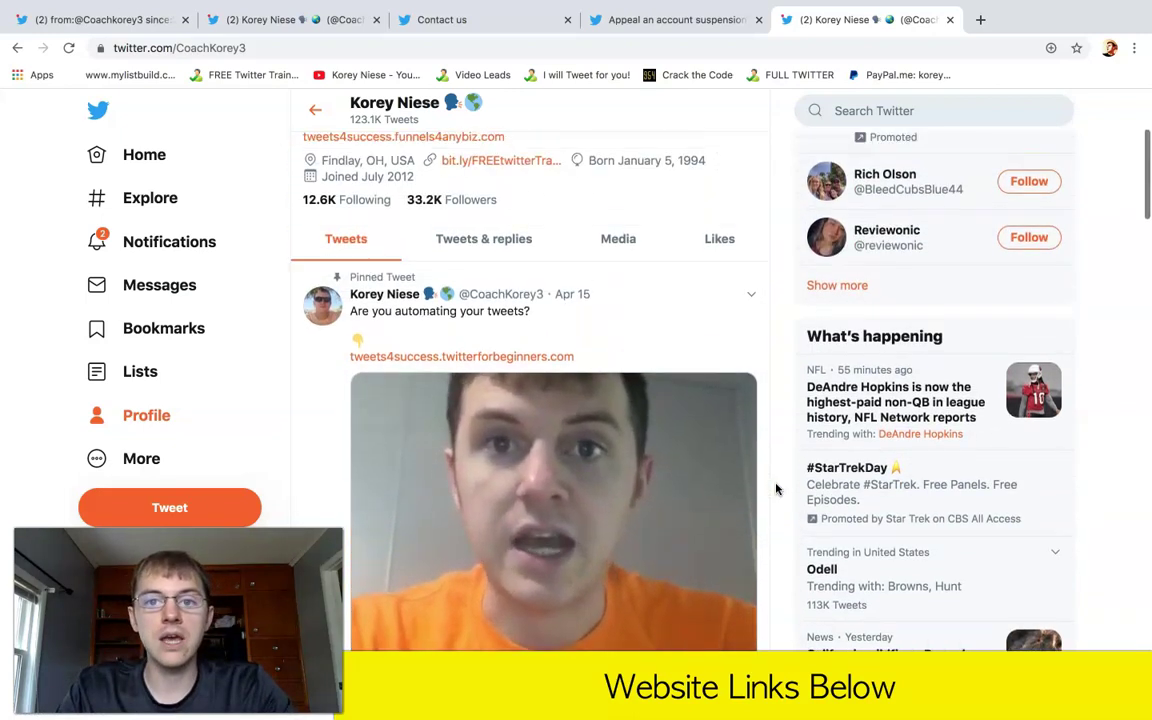
{"action": "scroll", "coordinate": [776, 488], "scroll_direction": "up", "scroll_amount": 2}
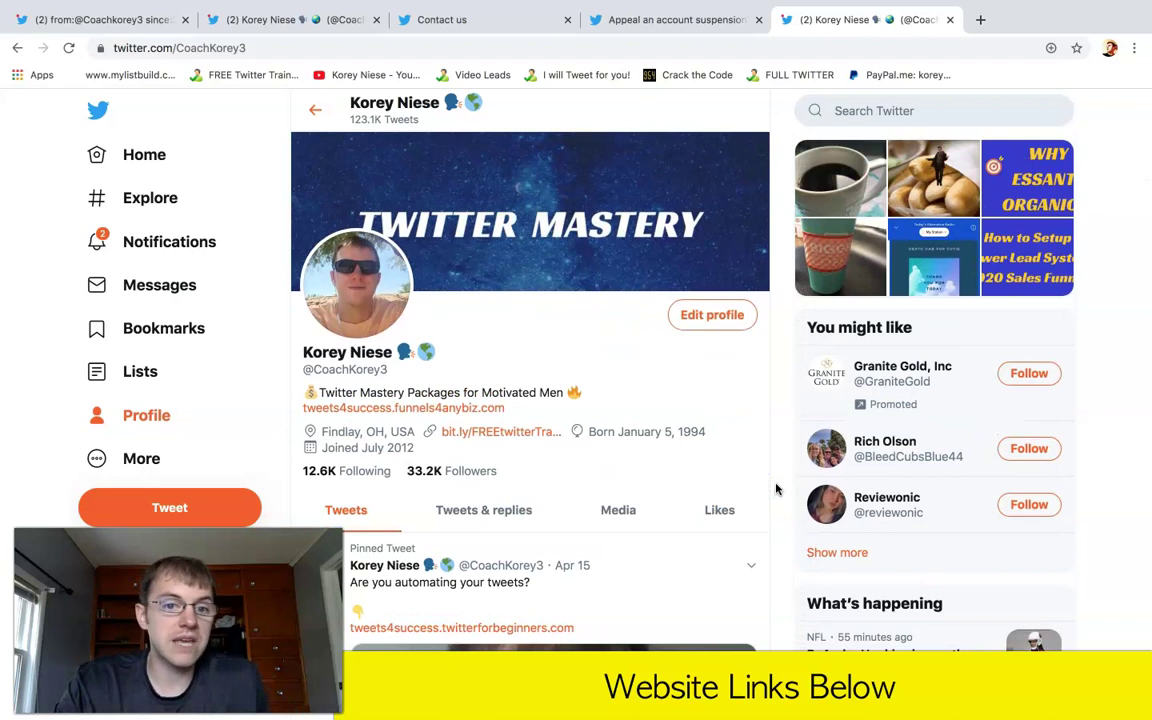
Step: Return to the 2020-04-15 to 2020-04-16 search and review the query, leaving it unchanged
{"action": "left_click", "coordinate": [150, 20]}
{"action": "triple_click", "coordinate": [437, 108]}
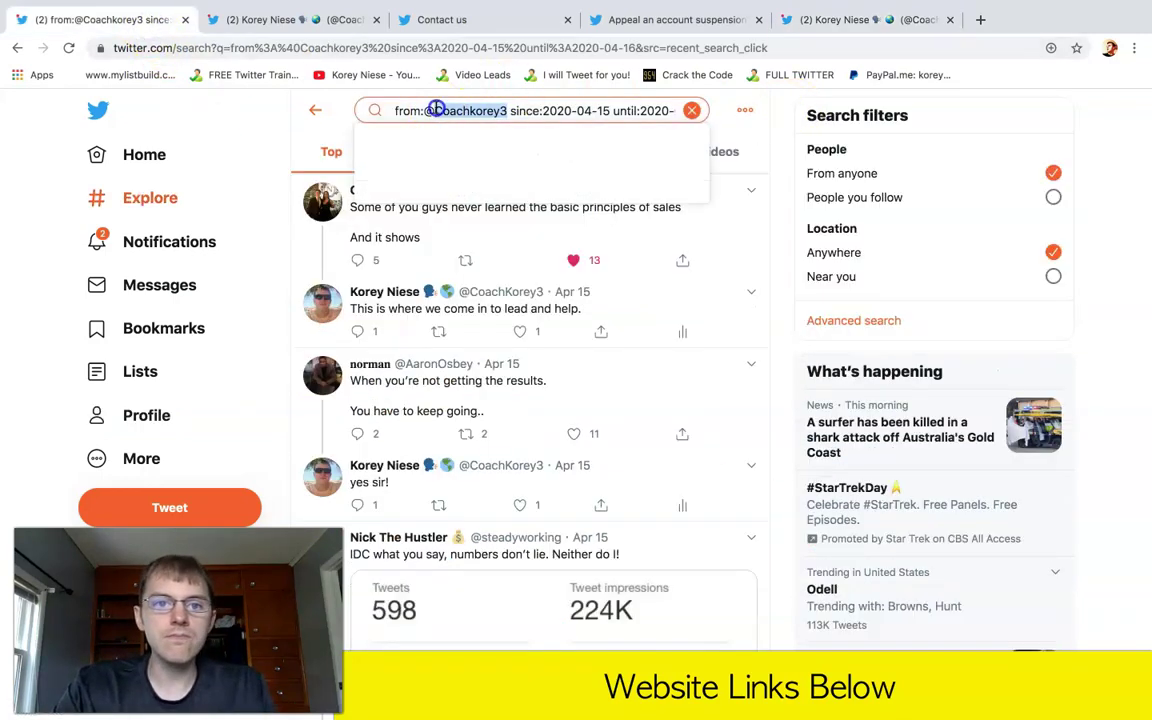
{"action": "left_click", "coordinate": [600, 110]}
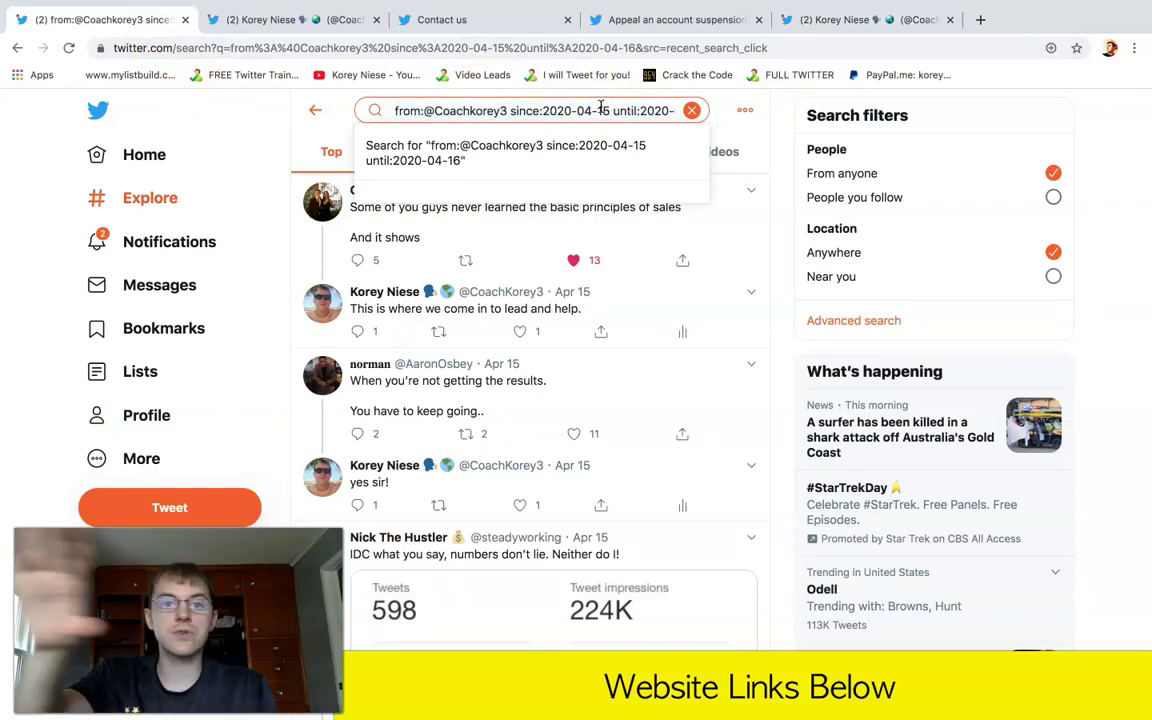
{"action": "left_click_drag", "start_coordinate": [392, 110], "coordinate": [573, 113]}
{"action": "left_click", "coordinate": [516, 110]}
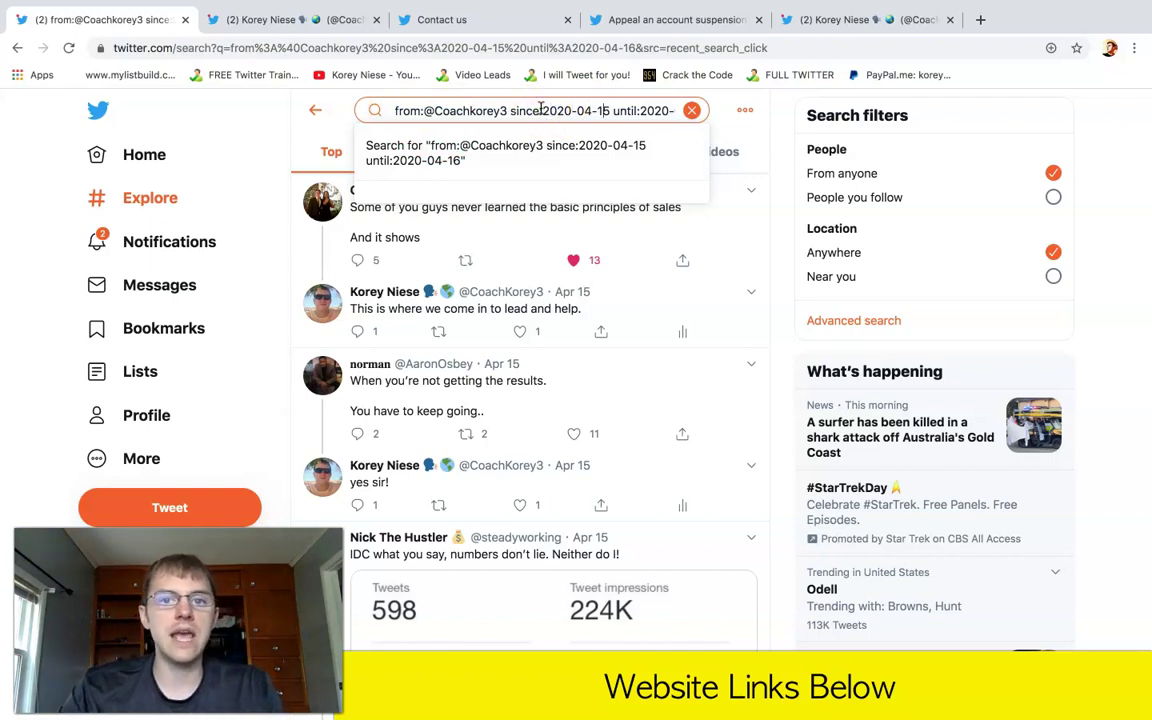
{"action": "key", "text": "End"}
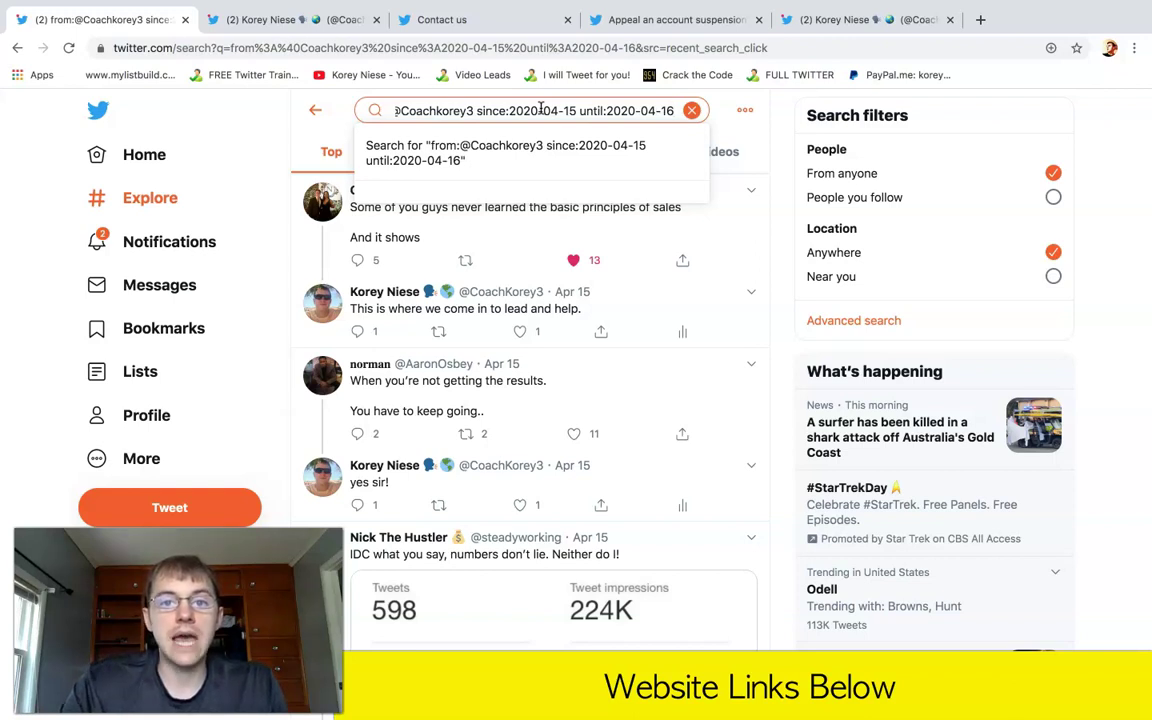
{"action": "left_click_drag", "start_coordinate": [541, 110], "coordinate": [755, 112]}
{"action": "left_click", "coordinate": [787, 134]}
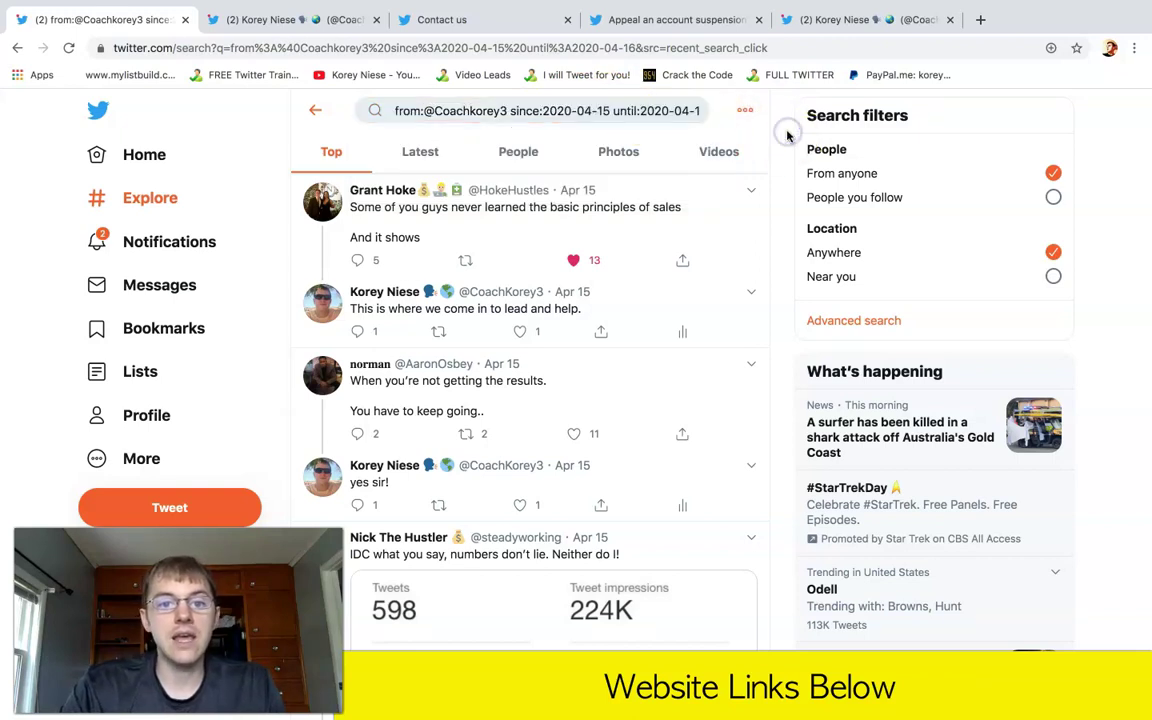
Step: Step down through the matching Apr 15 tweets using the J shortcut
{"action": "scroll", "coordinate": [787, 136], "scroll_direction": "down", "scroll_amount": 1}
{"action": "key", "text": "j"}
{"action": "key", "text": "j"}
{"action": "key", "text": "j"}
{"action": "key", "text": "j"}
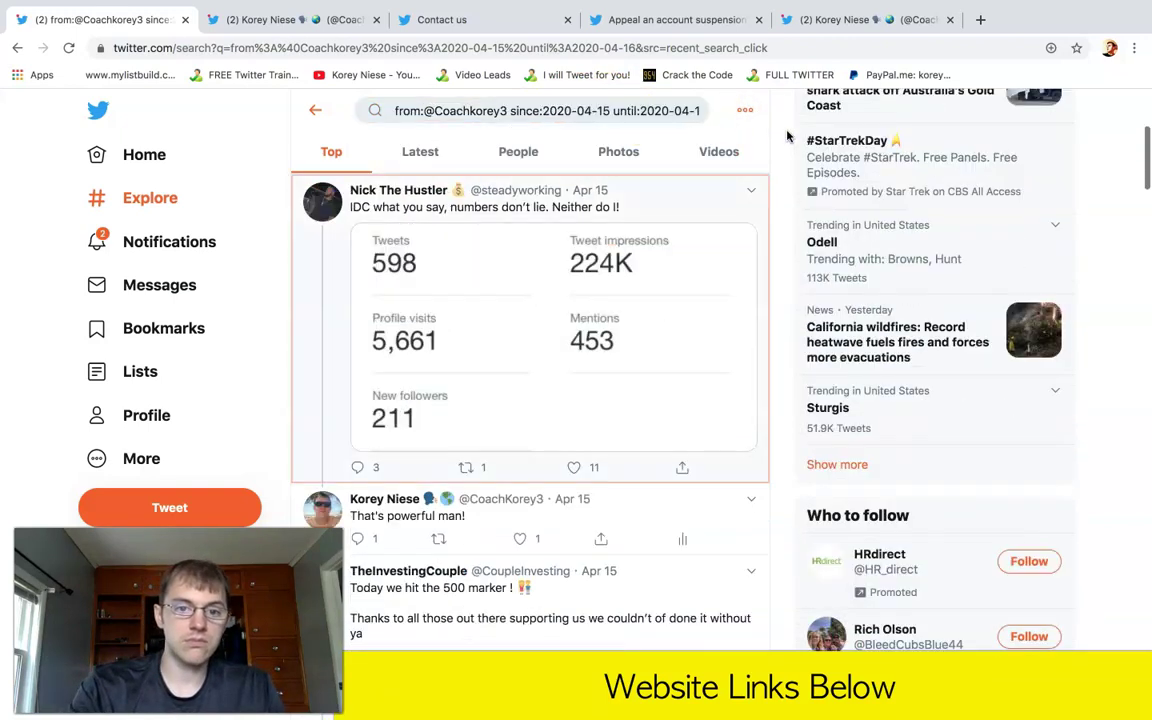
{"action": "scroll", "coordinate": [694, 213], "scroll_direction": "up", "scroll_amount": 1}
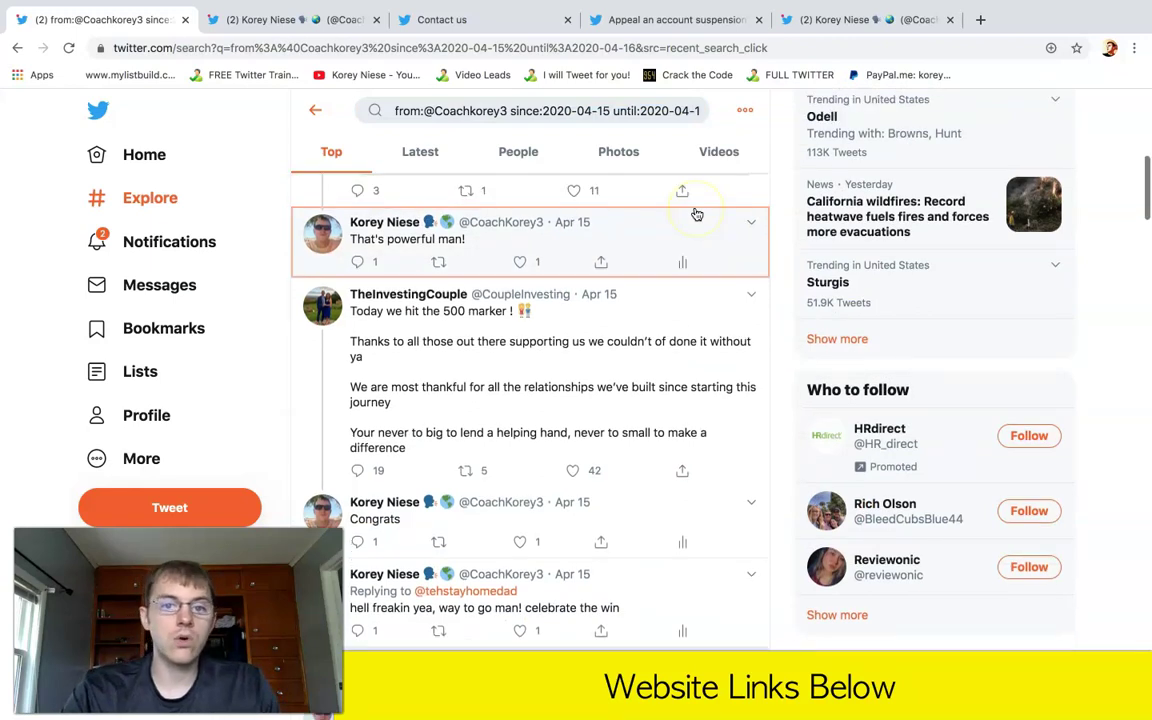
{"action": "key", "text": "j"}
{"action": "key", "text": "j"}
{"action": "key", "text": "j"}
{"action": "key", "text": "j"}
{"action": "key", "text": "j"}
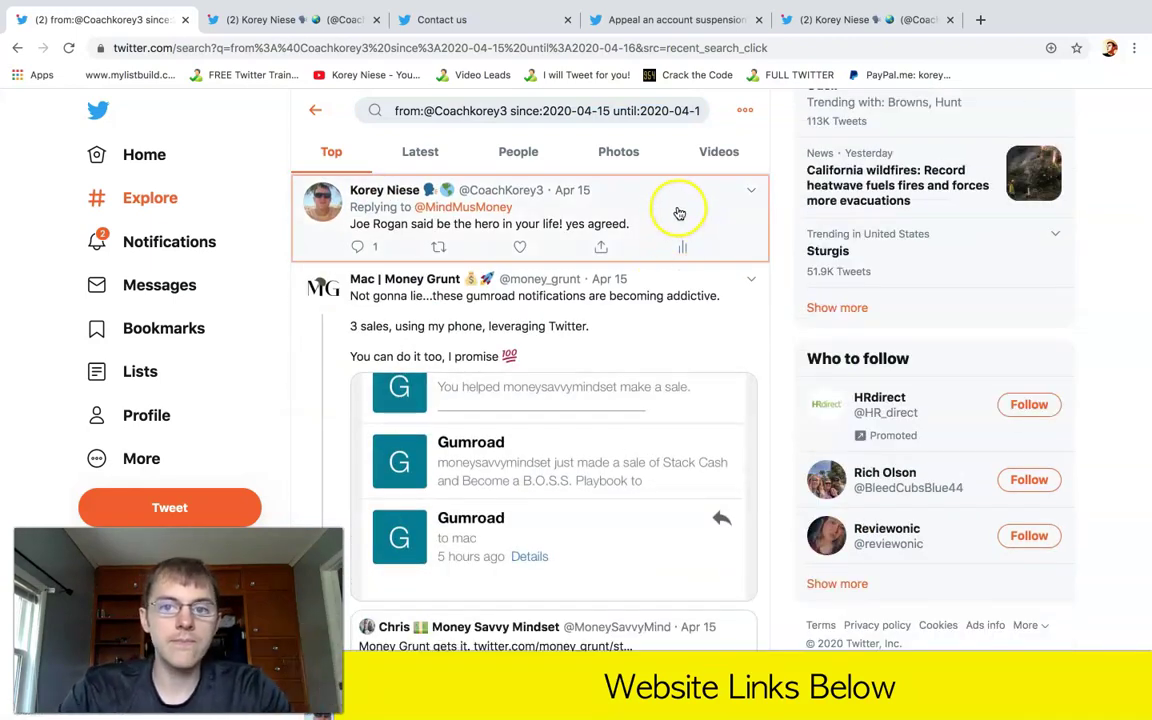
Step: Open an Apr 15 reply, view its Pin to your profile option, then go to your profile
{"action": "left_click", "coordinate": [678, 211]}
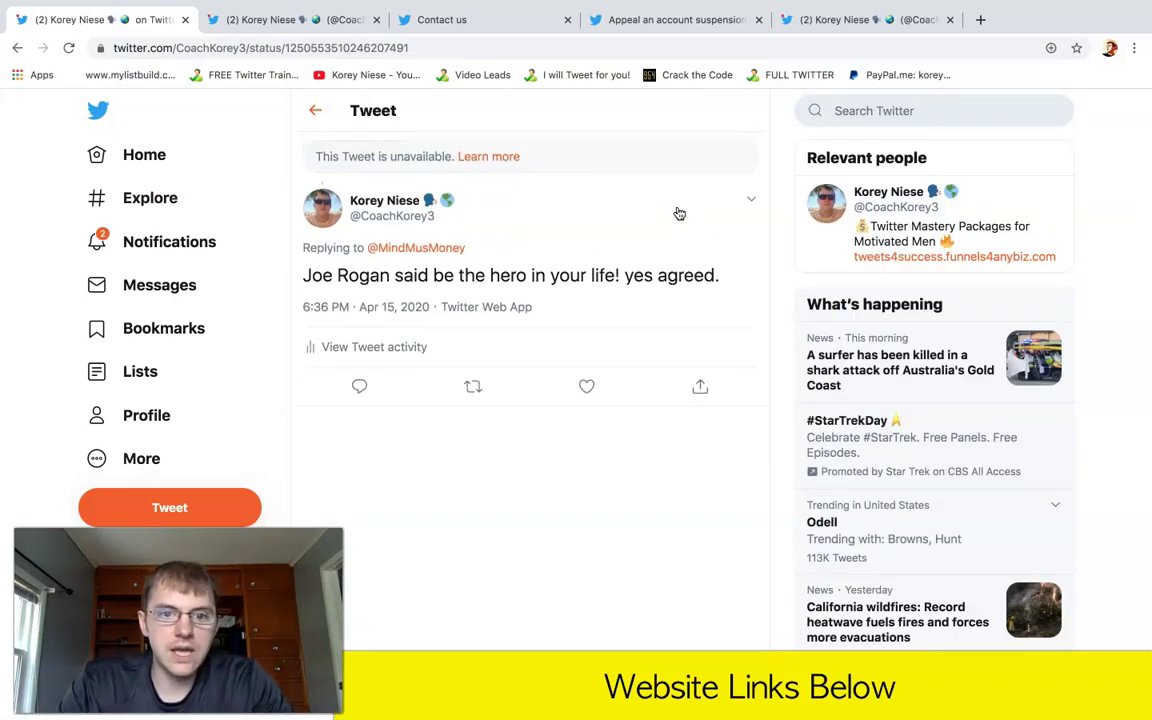
{"action": "left_click", "coordinate": [752, 202]}
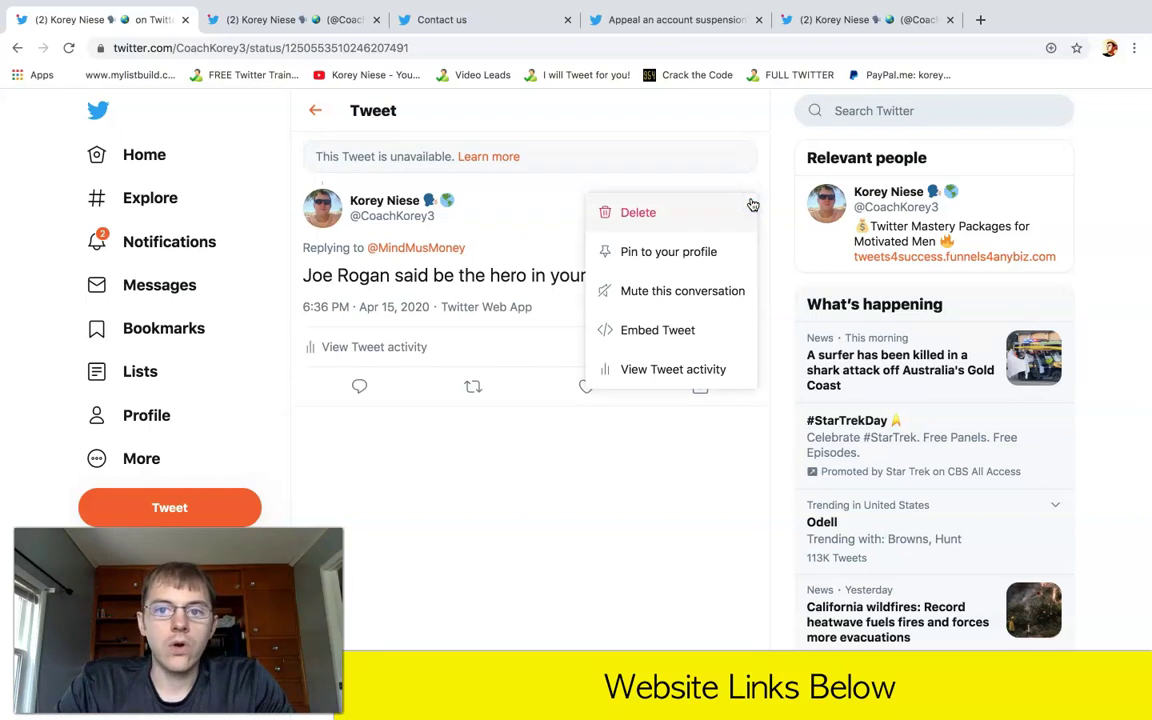
{"action": "left_click", "coordinate": [752, 204]}
{"action": "left_click", "coordinate": [751, 198]}
{"action": "left_click", "coordinate": [683, 259]}
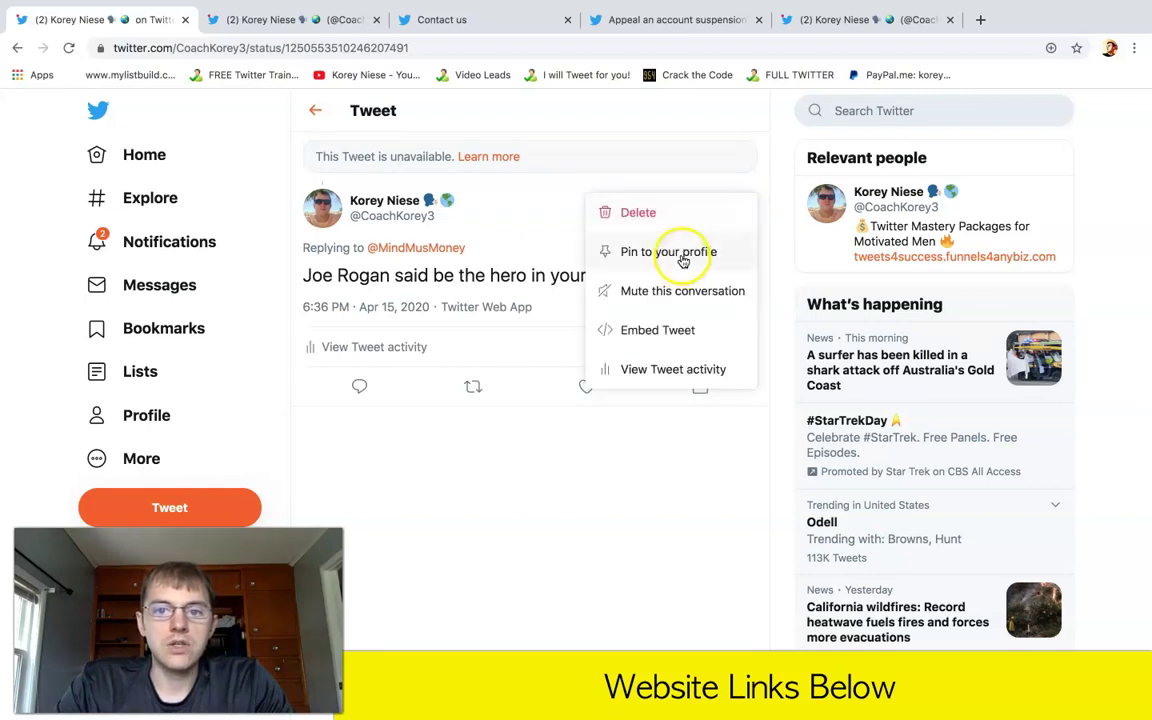
{"action": "left_click", "coordinate": [161, 406]}
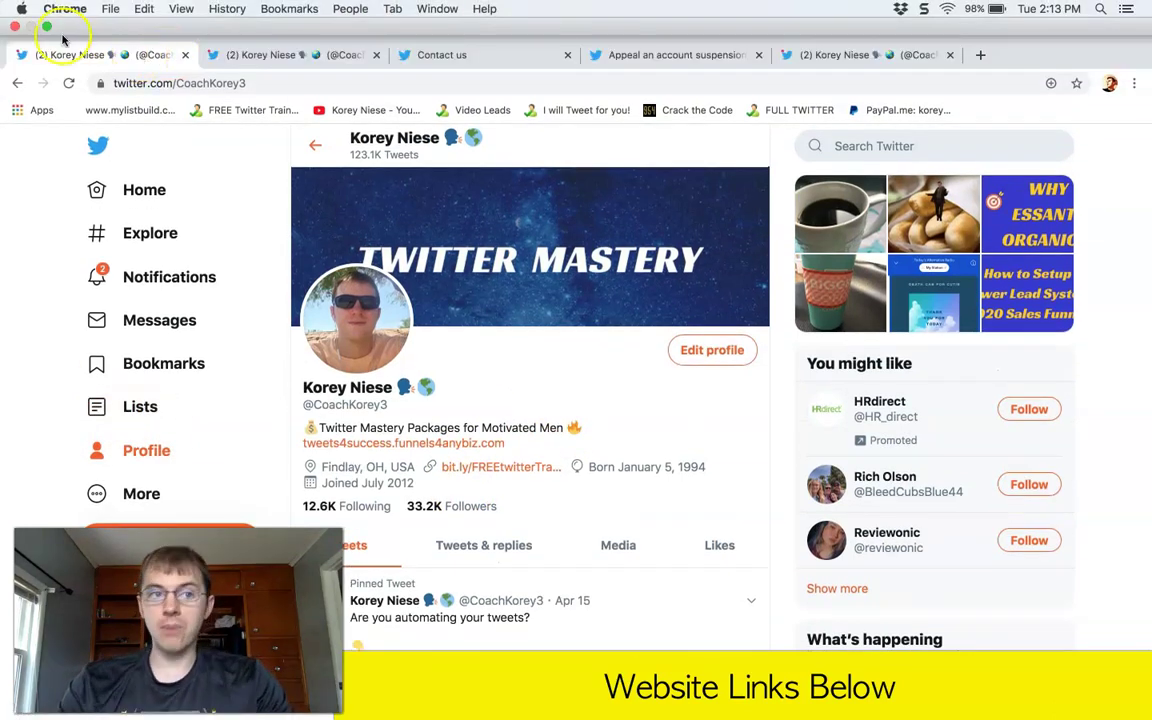
Step: Exit and re-enter full screen, then add a new blank tab beside the Twitter tabs
{"action": "left_click", "coordinate": [46, 27]}
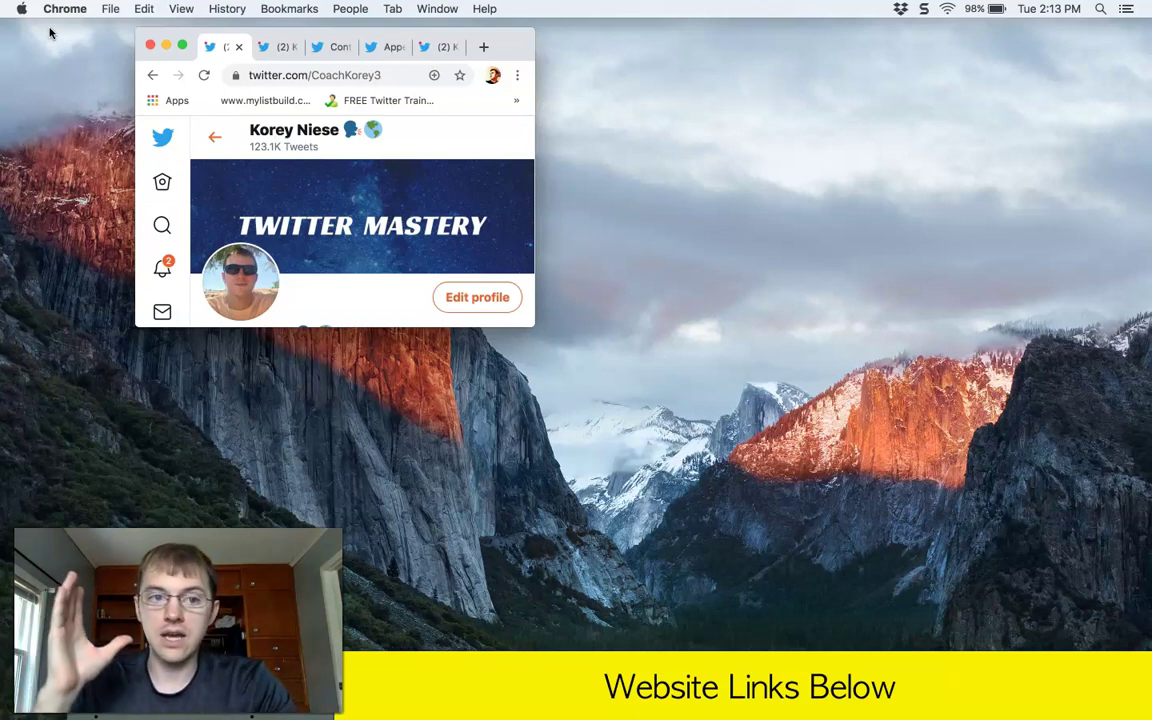
{"action": "left_click", "coordinate": [181, 45]}
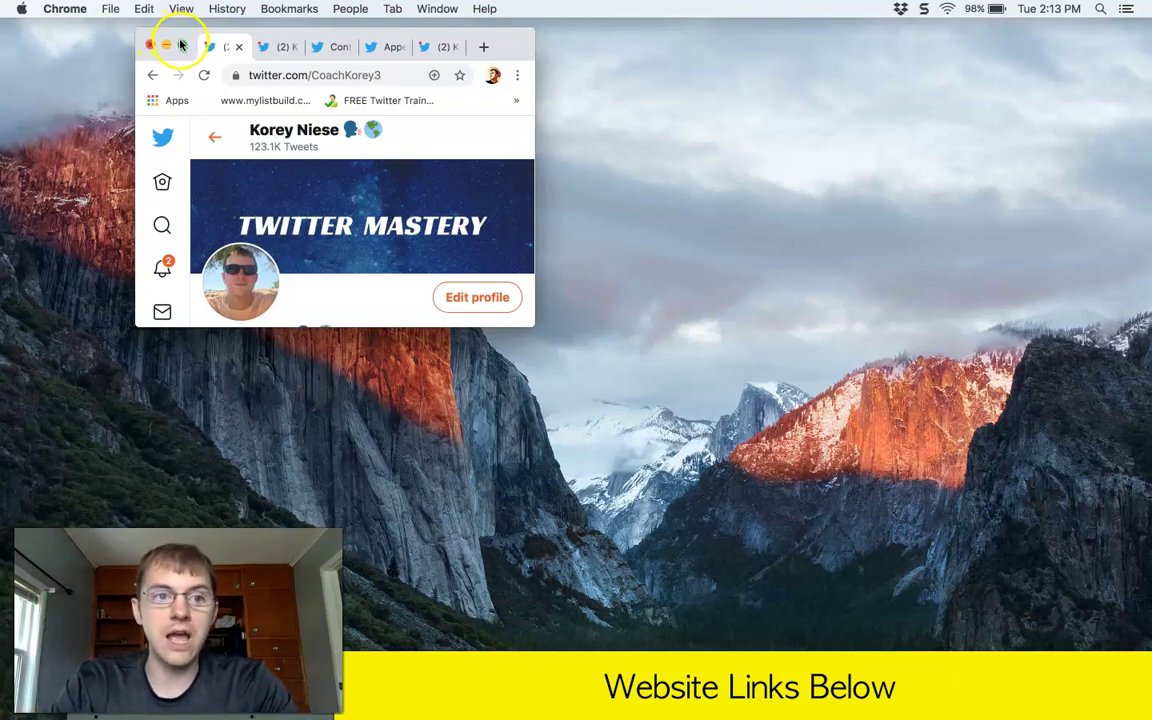
{"action": "left_click", "coordinate": [179, 45]}
{"action": "left_click", "coordinate": [981, 22]}
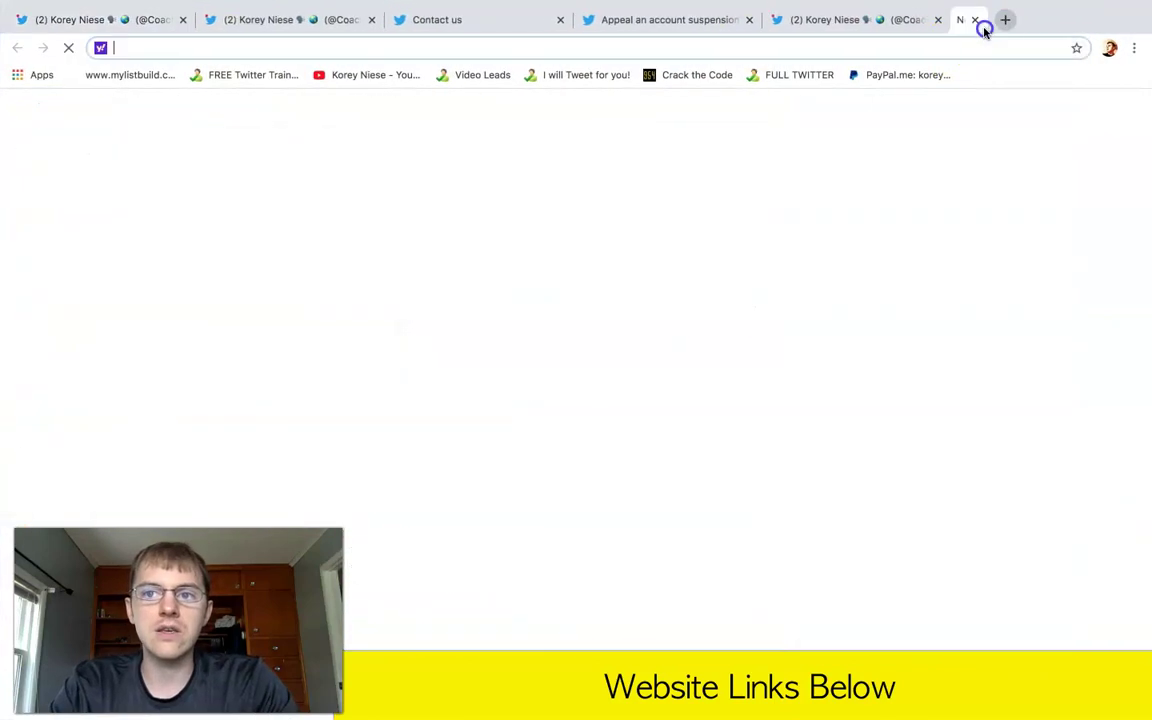
Step: Load the 'I will Tweet for you!' tweets4success page, glance at the profile tab, then exit full screen
{"action": "left_click", "coordinate": [607, 76]}
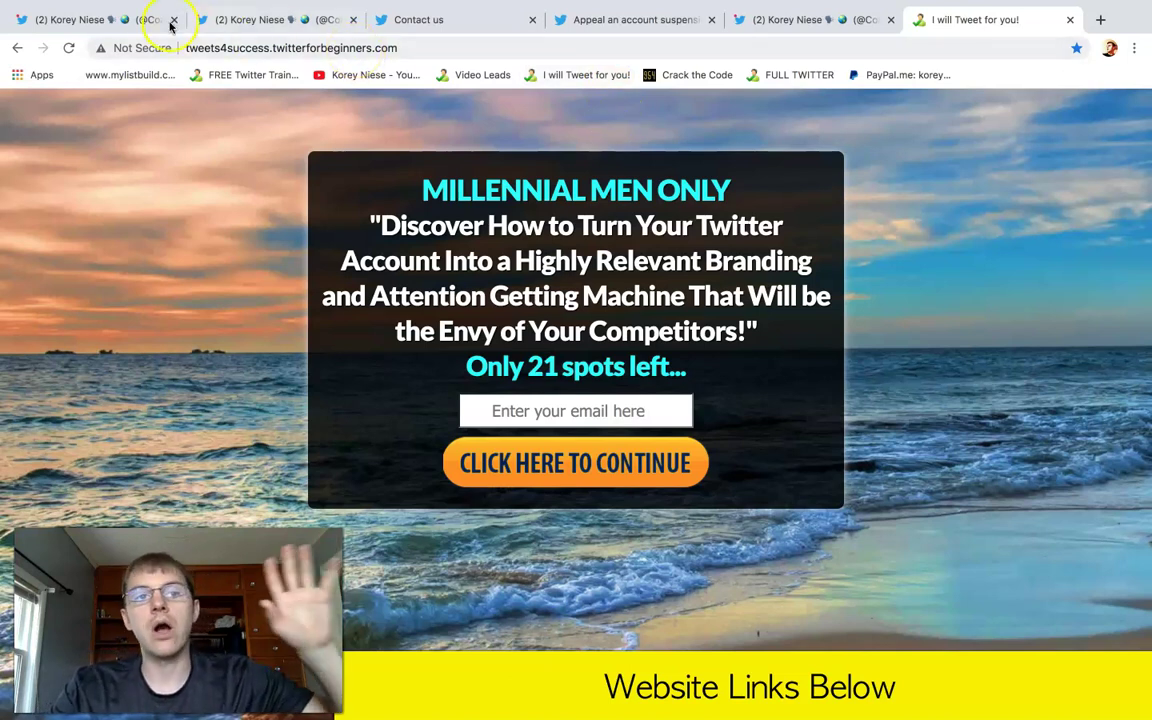
{"action": "left_click", "coordinate": [263, 21]}
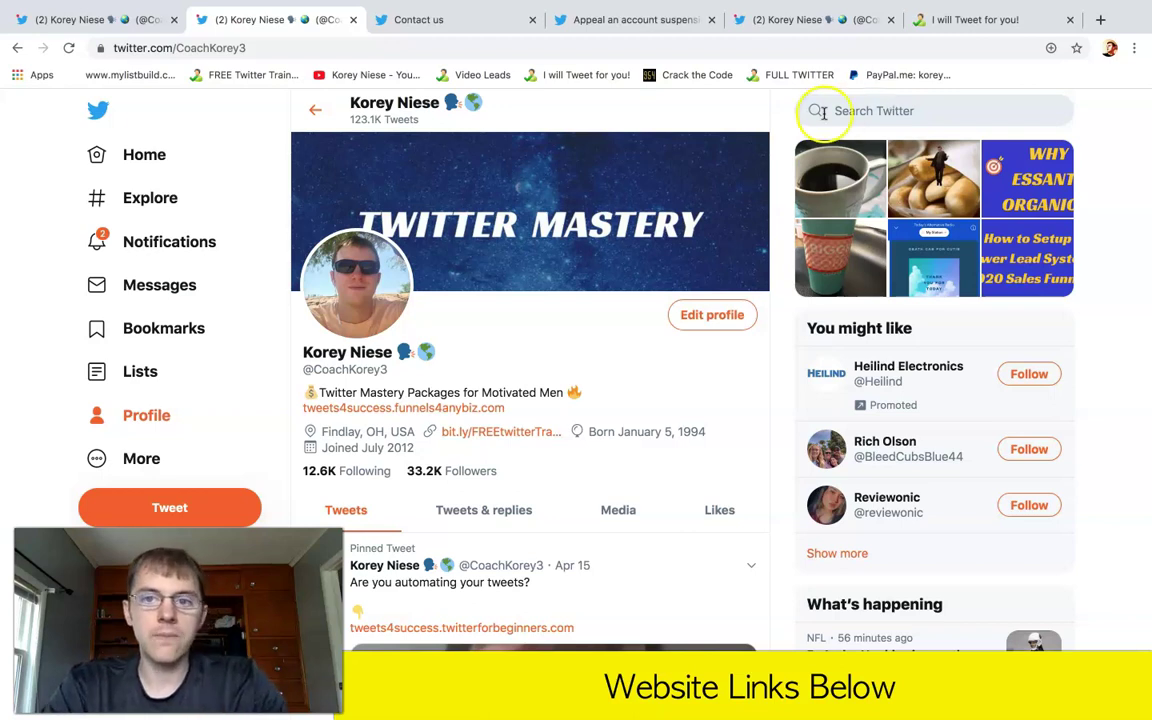
{"action": "left_click", "coordinate": [955, 22]}
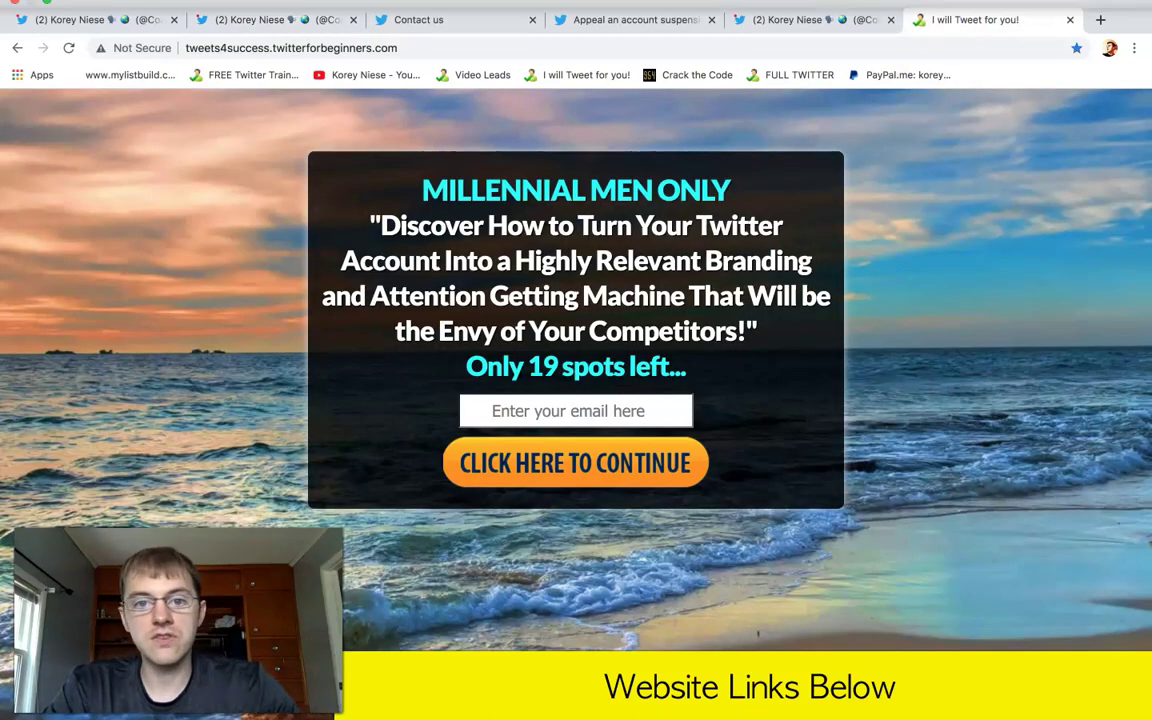
{"action": "mouse_move", "coordinate": [236, 18]}
{"action": "left_click", "coordinate": [48, 30]}
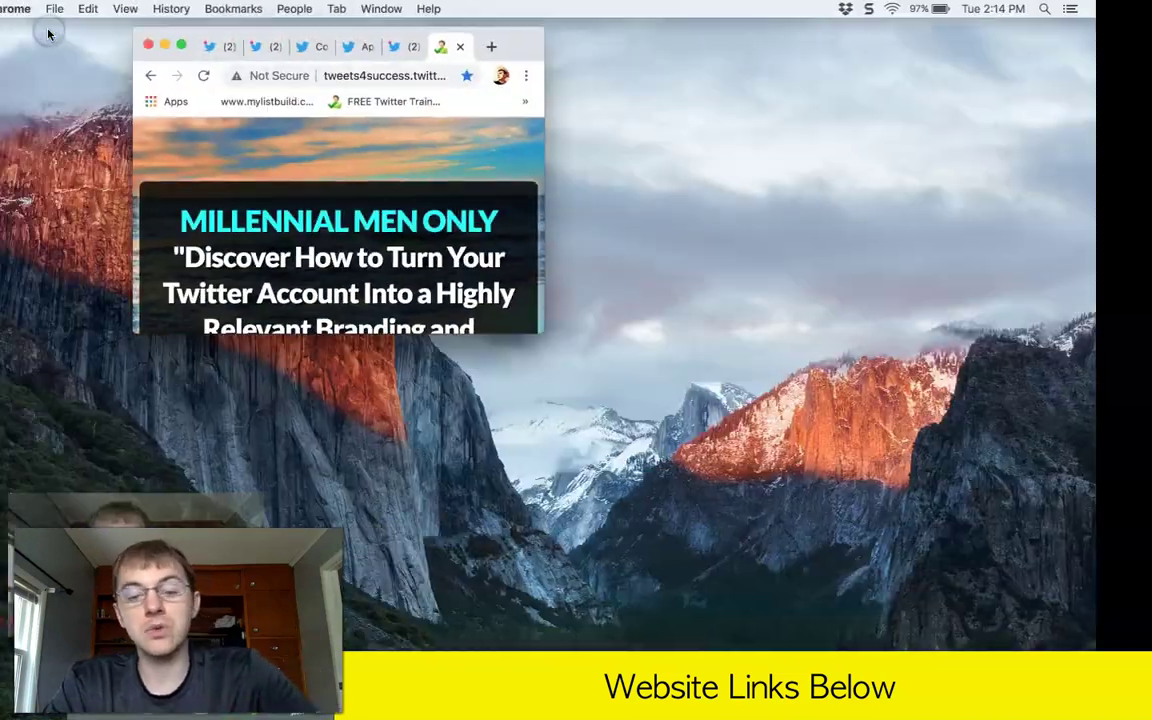